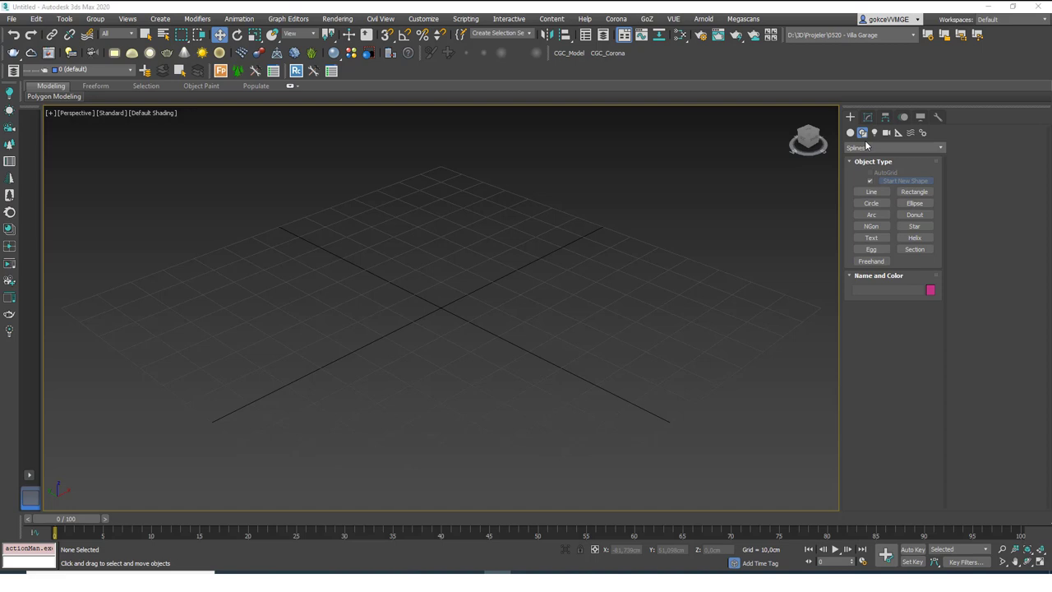
Step: Draw a large rectangle spline around the grid centre in the Top view, then return to Perspective and hide the grid
click(914, 192)
key(t)
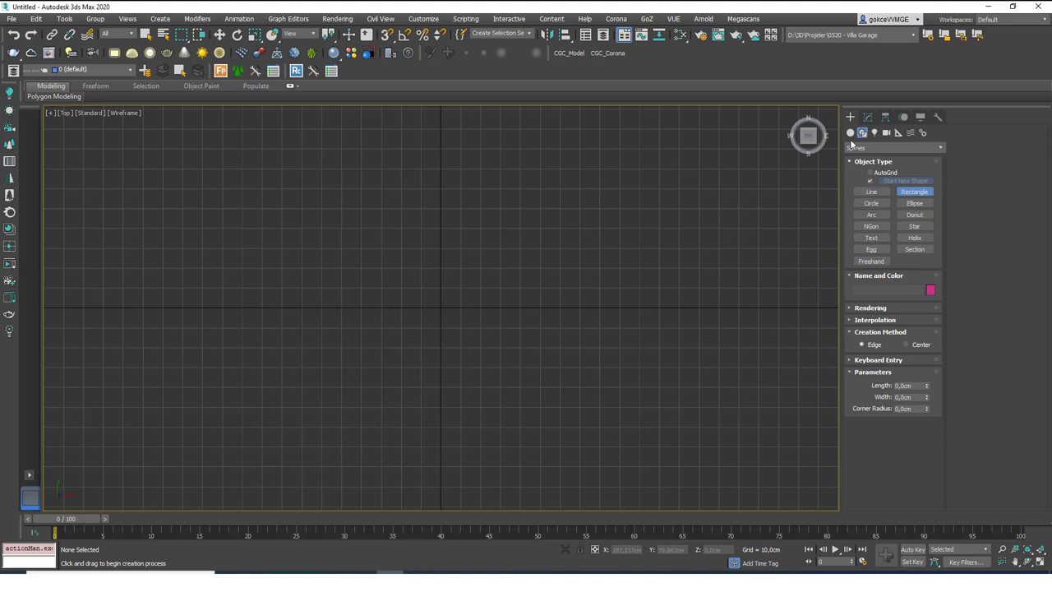
drag(348, 188, 525, 420)
right_click(524, 420)
mouse_move(502, 304)
middle_down()
mouse_move(485, 271)
mouse_move(500, 294)
middle_up()
key(p)
scroll(481, 282, down, 3)
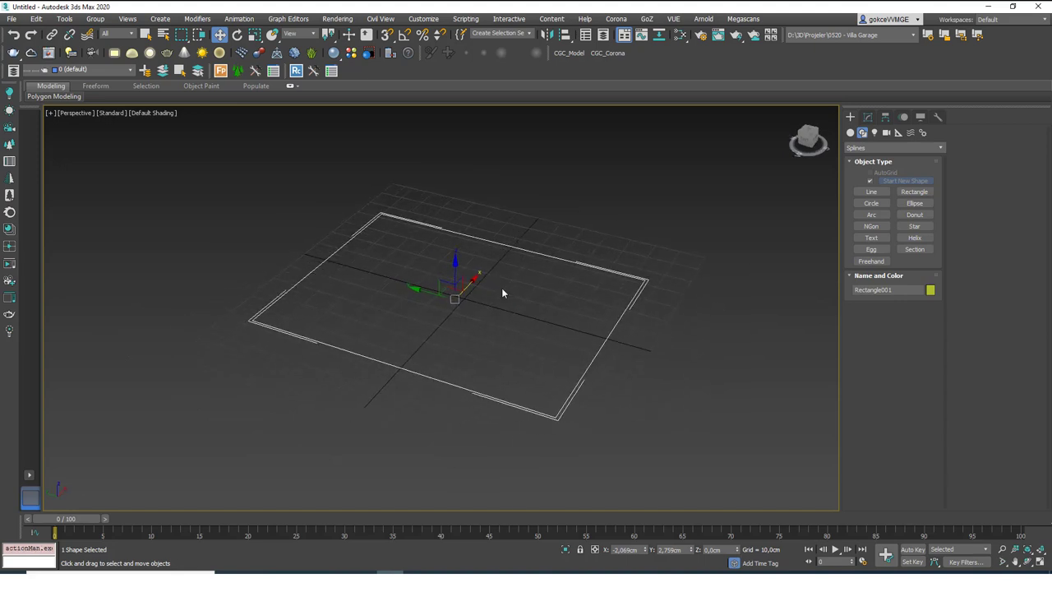
key(g)
middle_drag(586, 261, 601, 260)
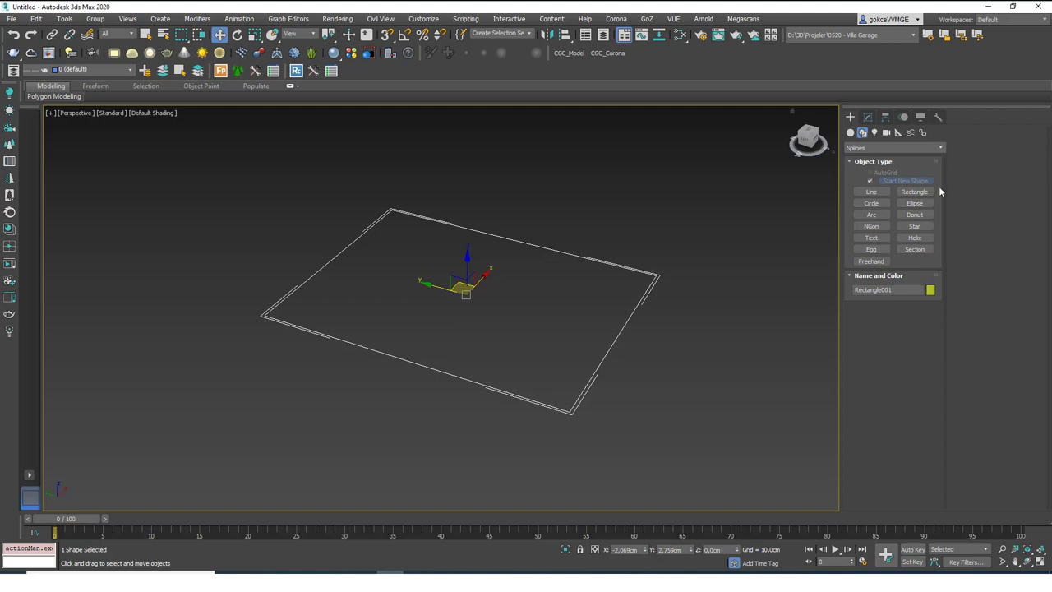
Step: Draw a smaller rectangle, about 27 cm long and 70 cm wide, crossing one edge of the large rectangle
click(914, 192)
drag(487, 255, 488, 299)
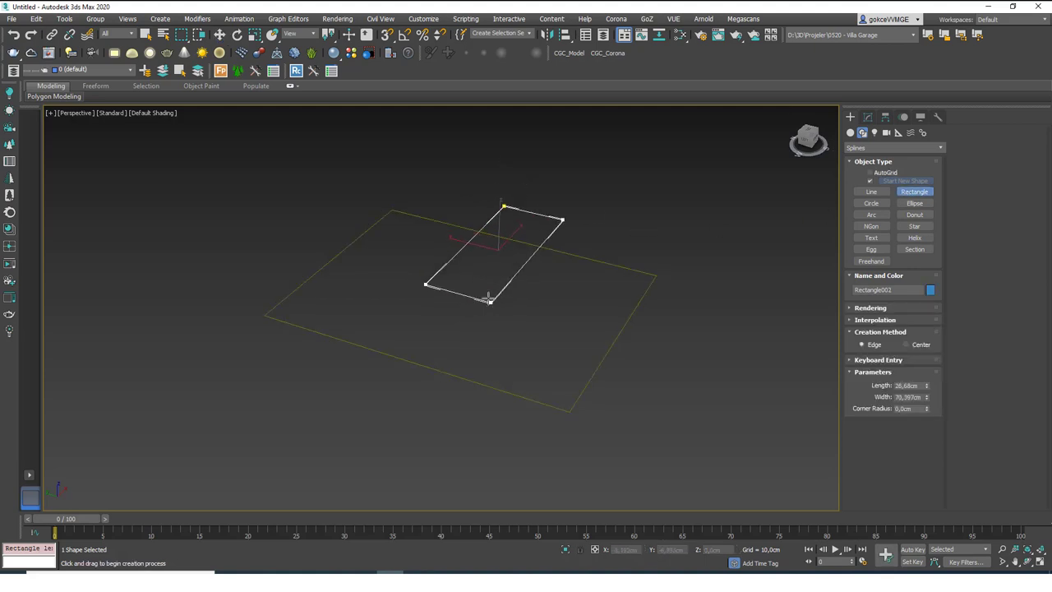
right_click(547, 271)
key(Delete)
Step: Apply an Edit Spline modifier to the large rectangle
click(615, 265)
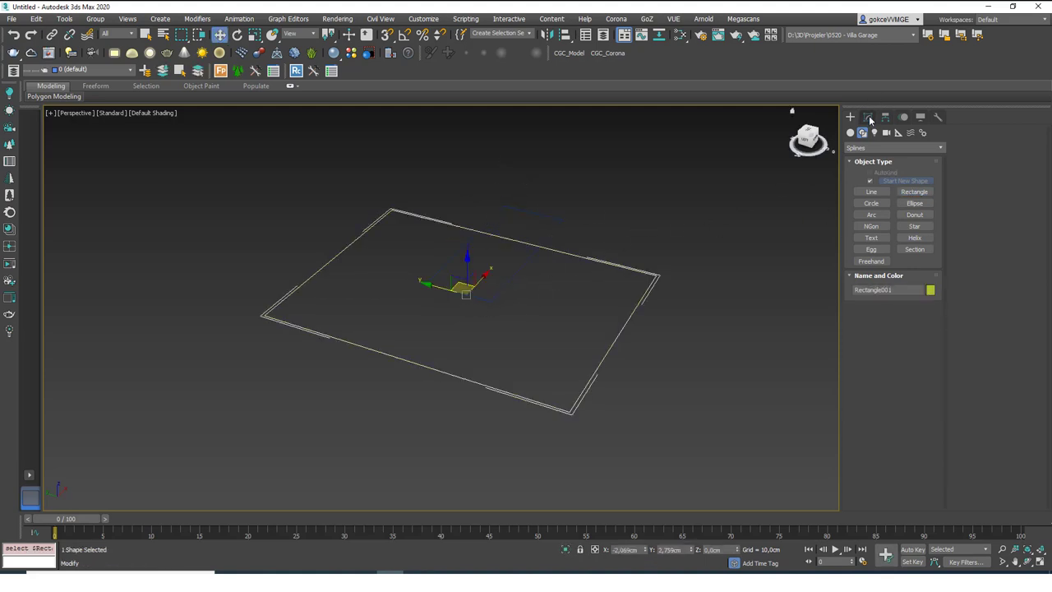
click(868, 117)
click(892, 149)
click(876, 198)
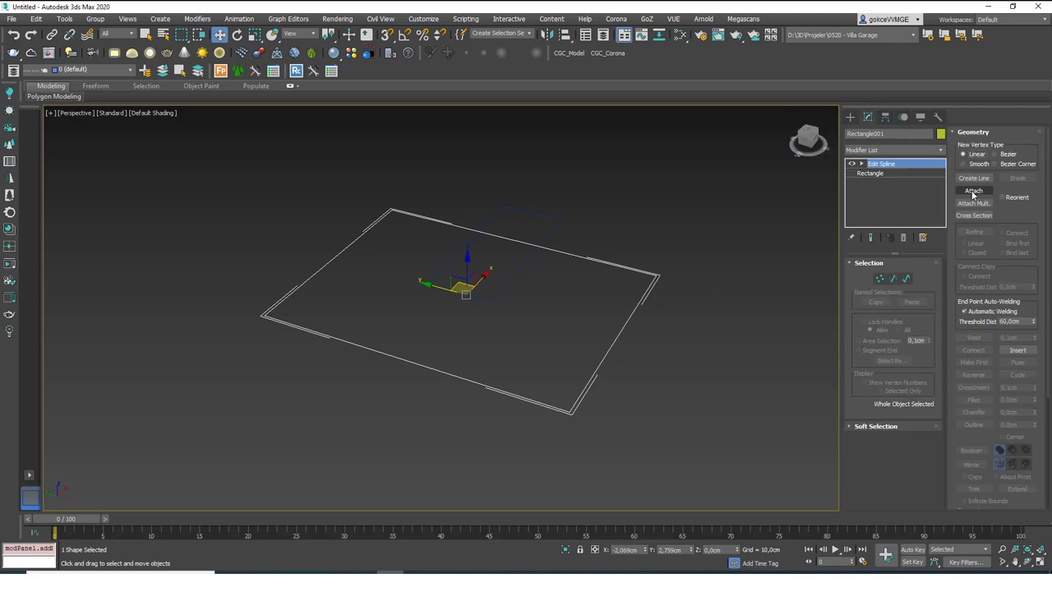
Step: Attach the smaller rectangle to the large one so both become splines of one shape
click(973, 190)
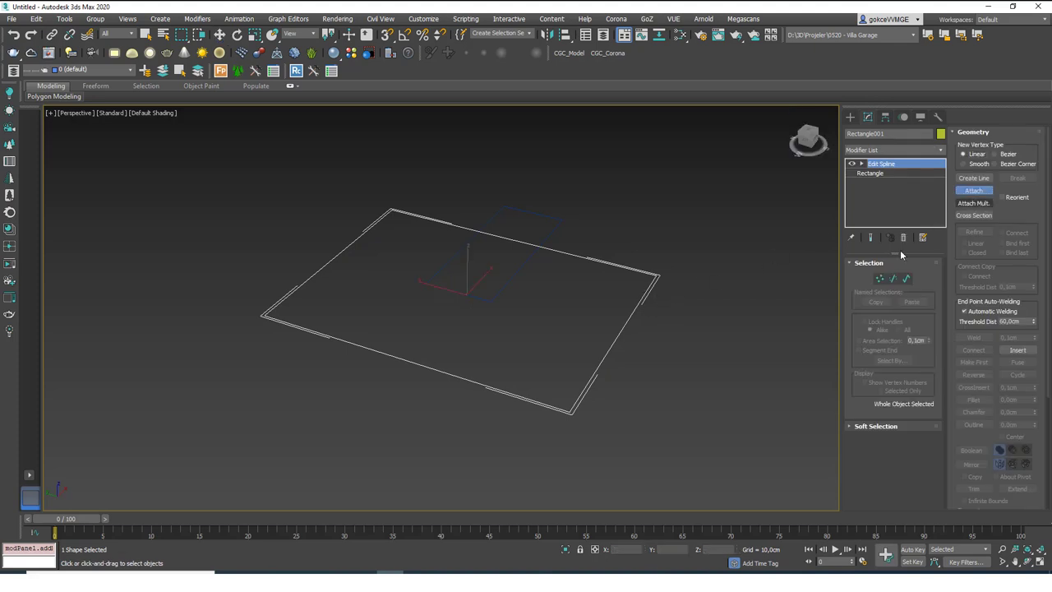
click(504, 286)
key(w)
alt+middle_drag(514, 333, 628, 296)
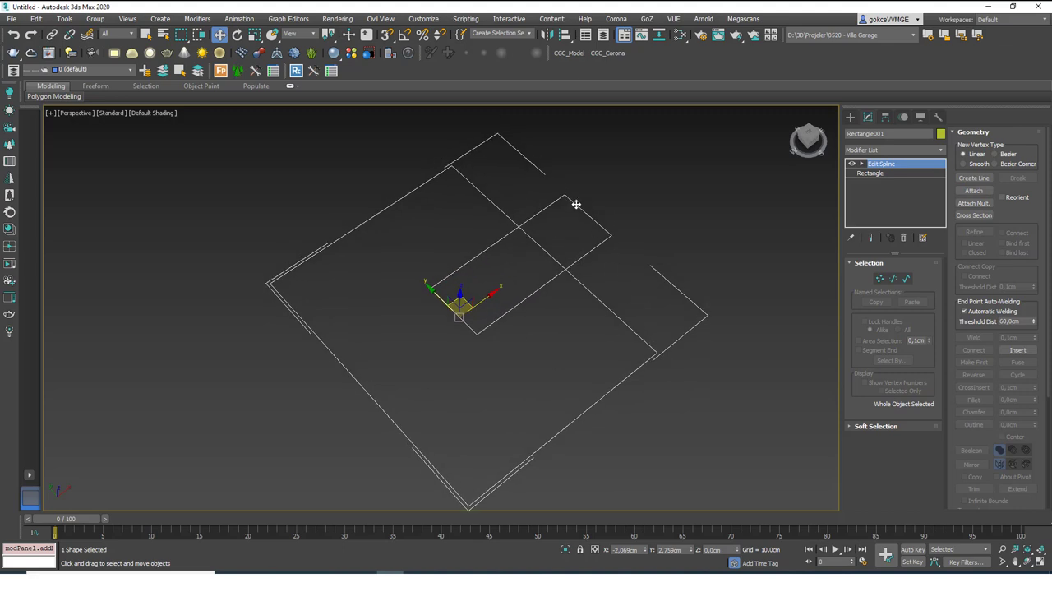
scroll(954, 391, down, 2)
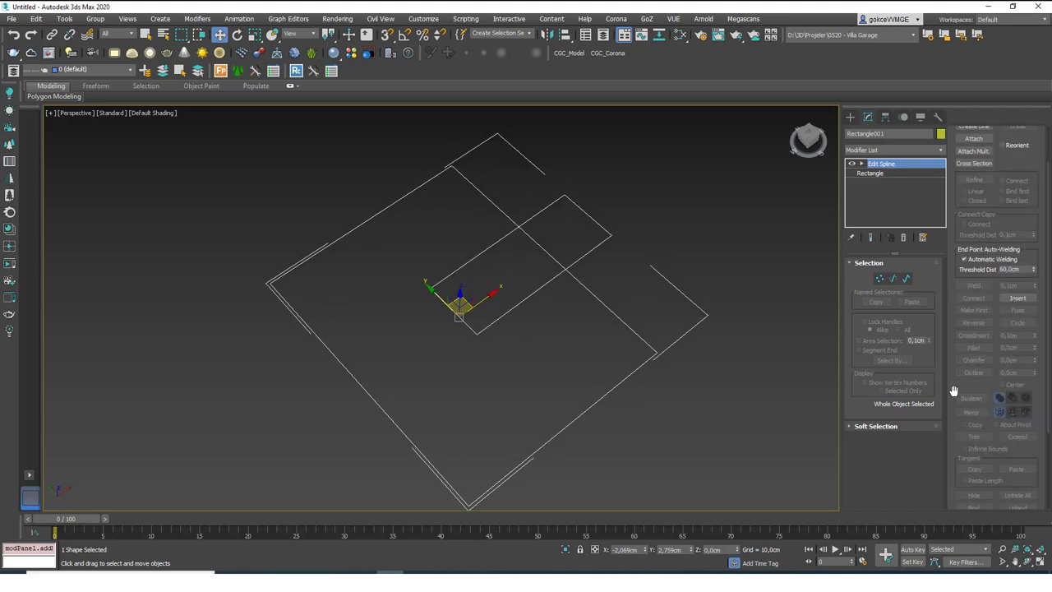
scroll(953, 391, up, 2)
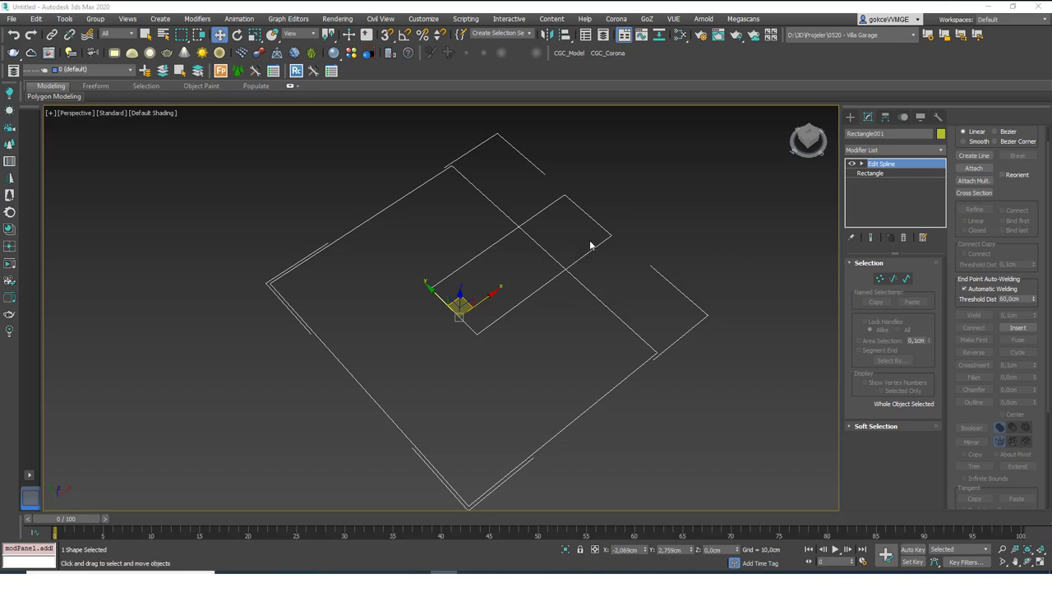
click(604, 277)
click(571, 271)
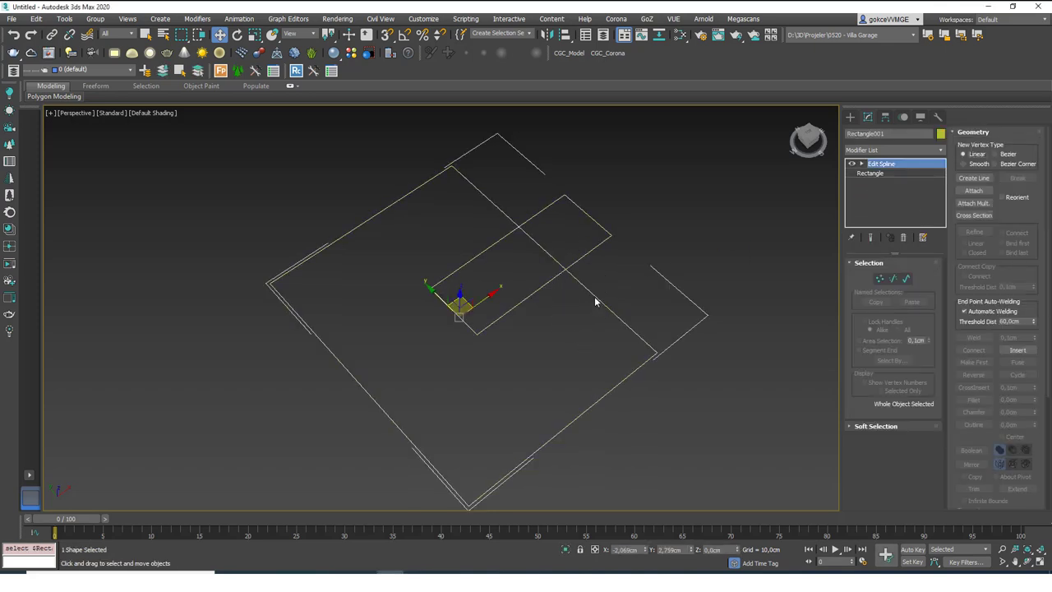
Step: Switch the combined shape to Spline sub-object level and activate Trim
click(906, 279)
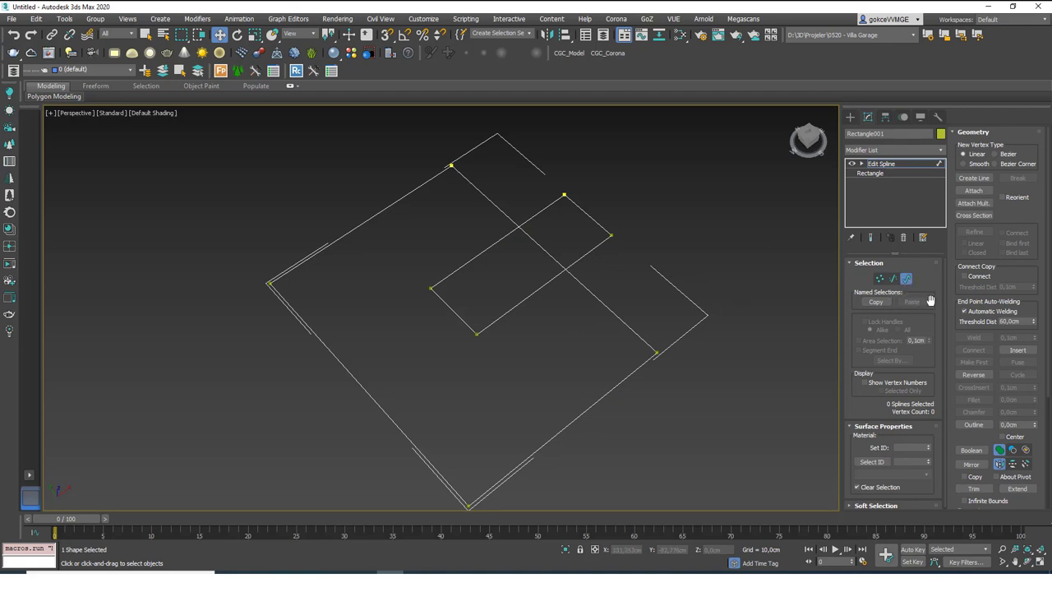
drag(946, 406, 946, 244)
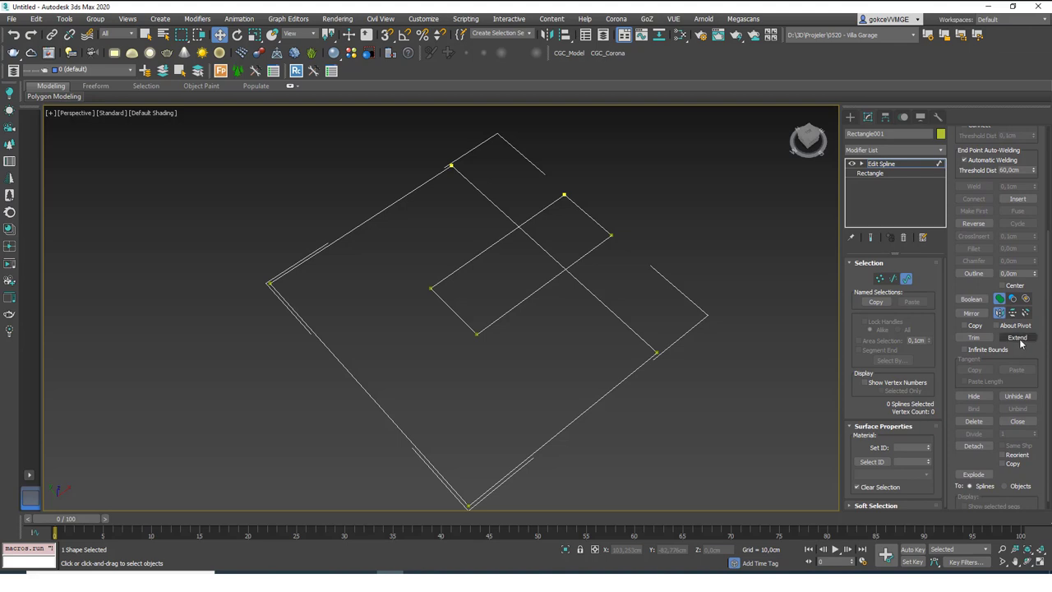
click(973, 338)
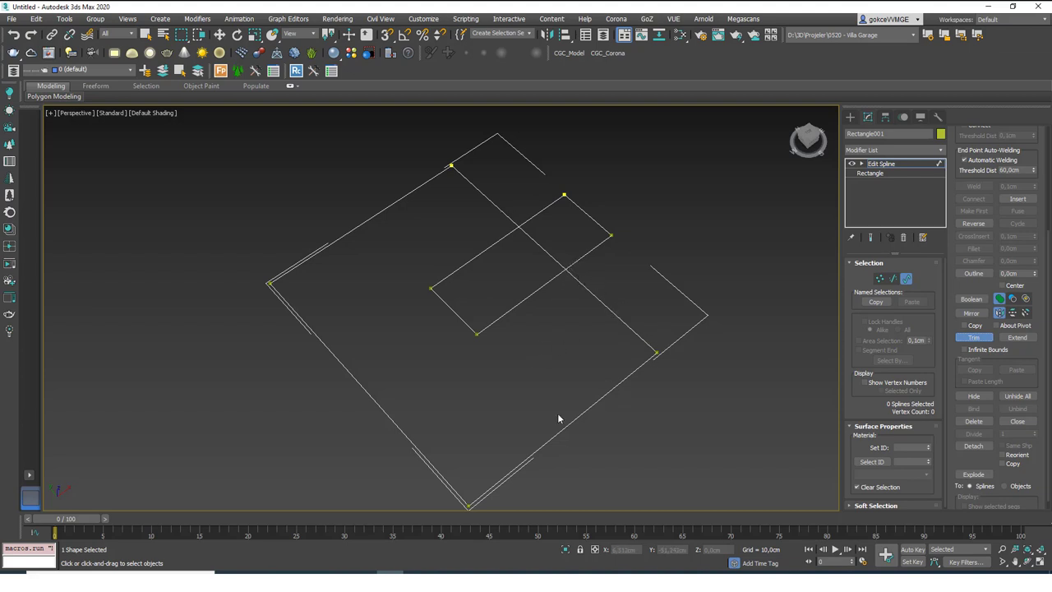
Step: Try trimming the smaller rectangle's inner part and its protruding end, undoing each trim
click(530, 295)
key(ctrl+z)
click(597, 245)
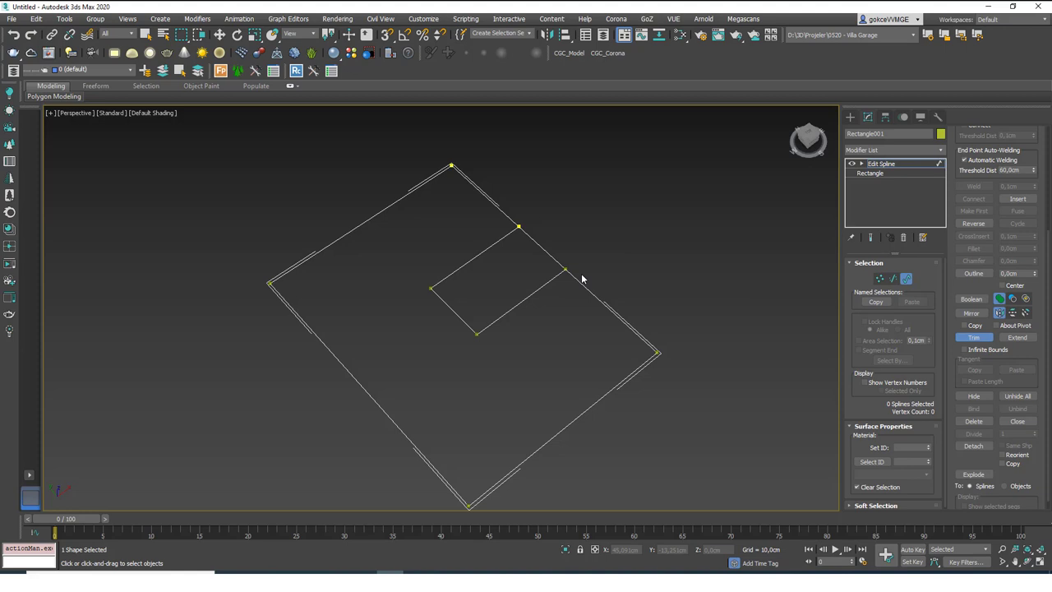
key(ctrl+z)
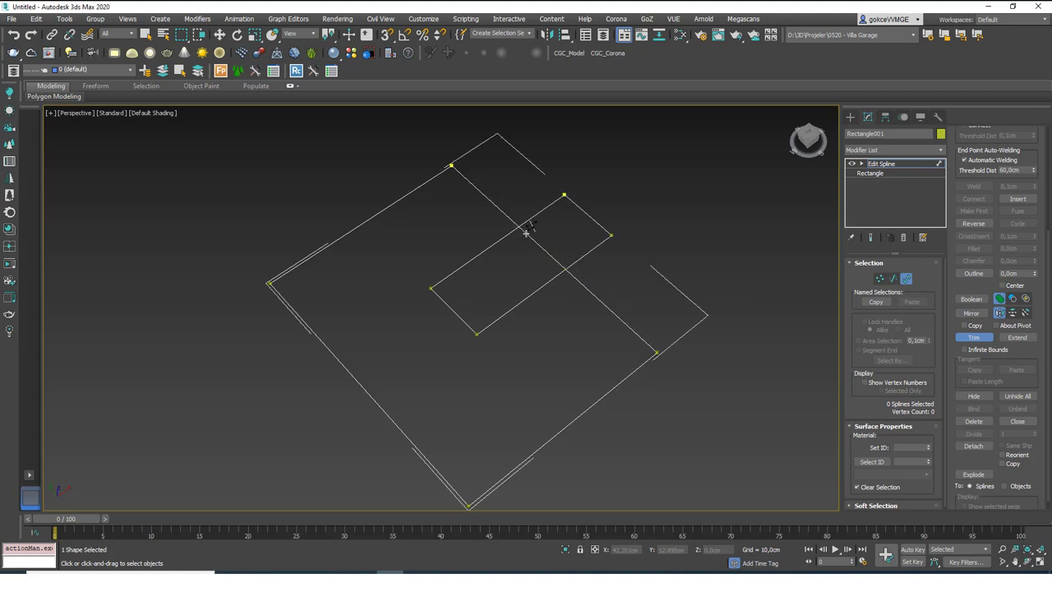
Step: Trim the part of the large rectangle's edge that lies inside the smaller rectangle, and exit Trim
click(546, 252)
key(w)
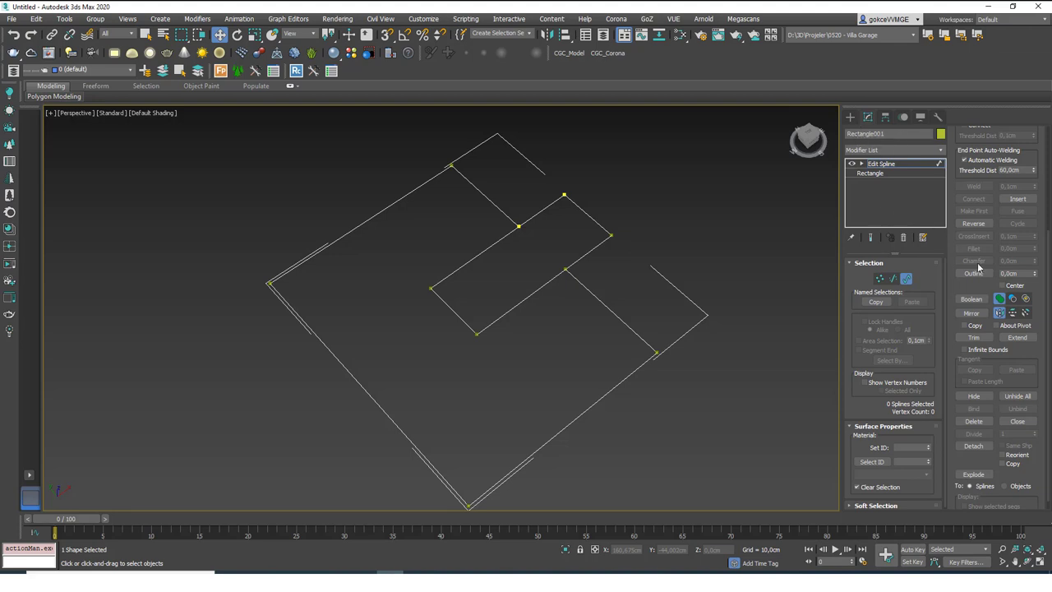
Step: Leave spline editing and draw a separate two-point line about 48 cm long inside the large rectangle
click(1015, 338)
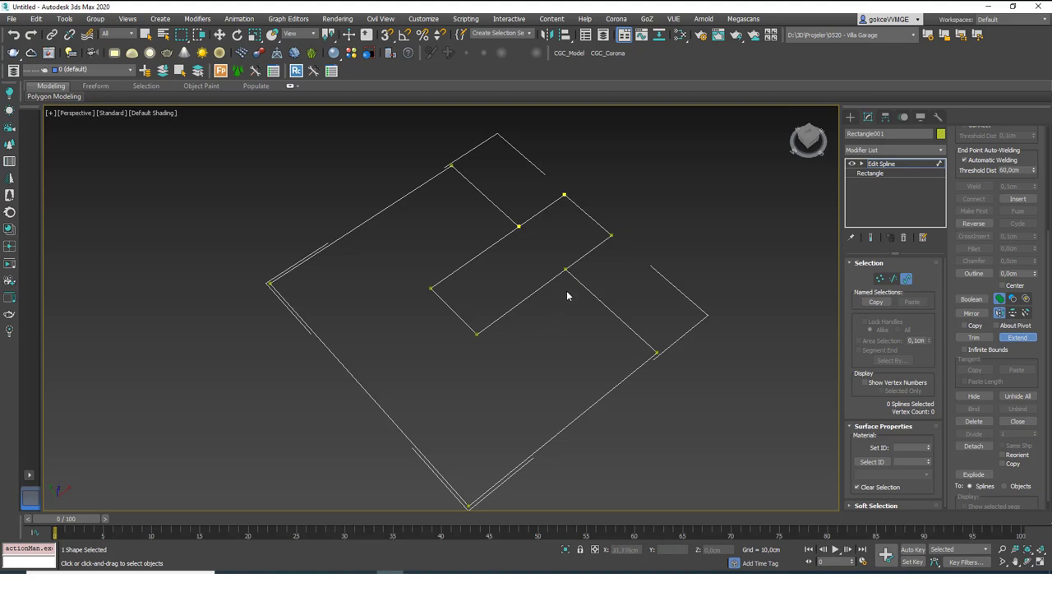
right_click(610, 302)
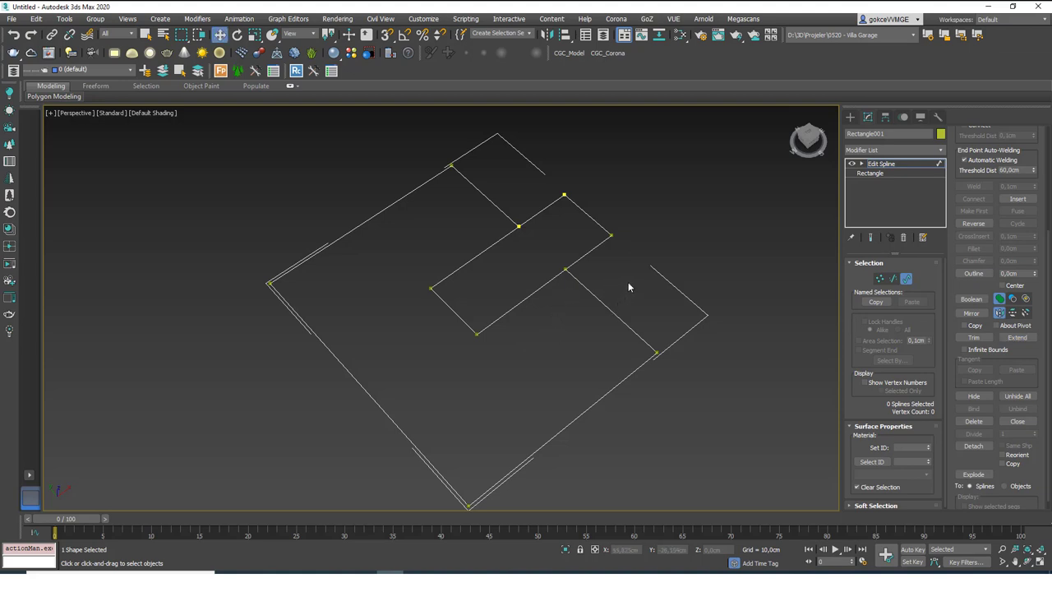
click(881, 164)
click(850, 117)
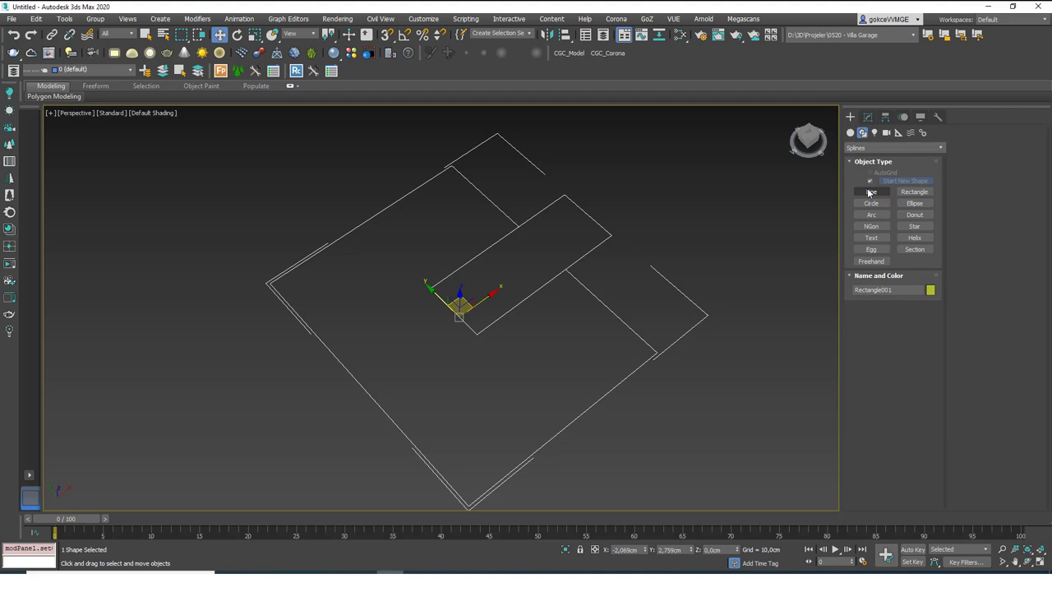
click(871, 191)
click(569, 330)
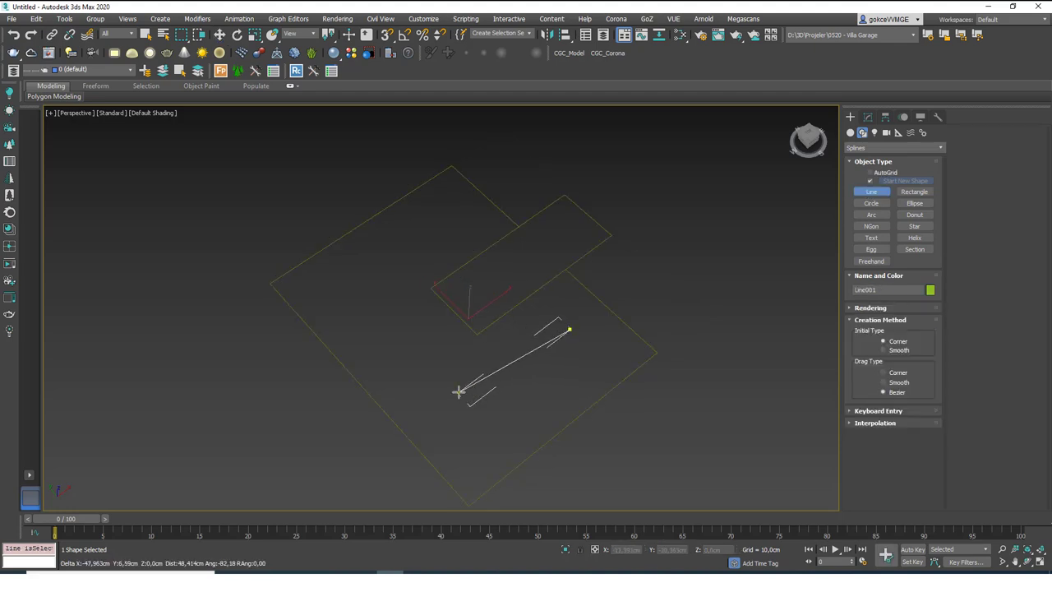
click(459, 392)
right_click(472, 376)
right_click(633, 305)
Step: Attach the new line to the trimmed rectangle shape
click(641, 318)
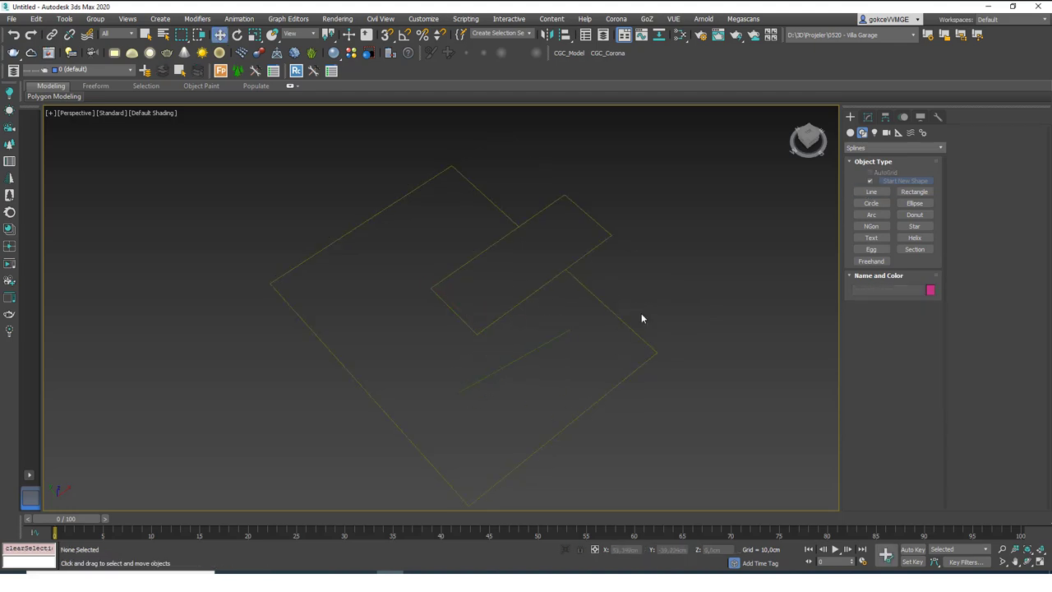
click(620, 321)
click(868, 117)
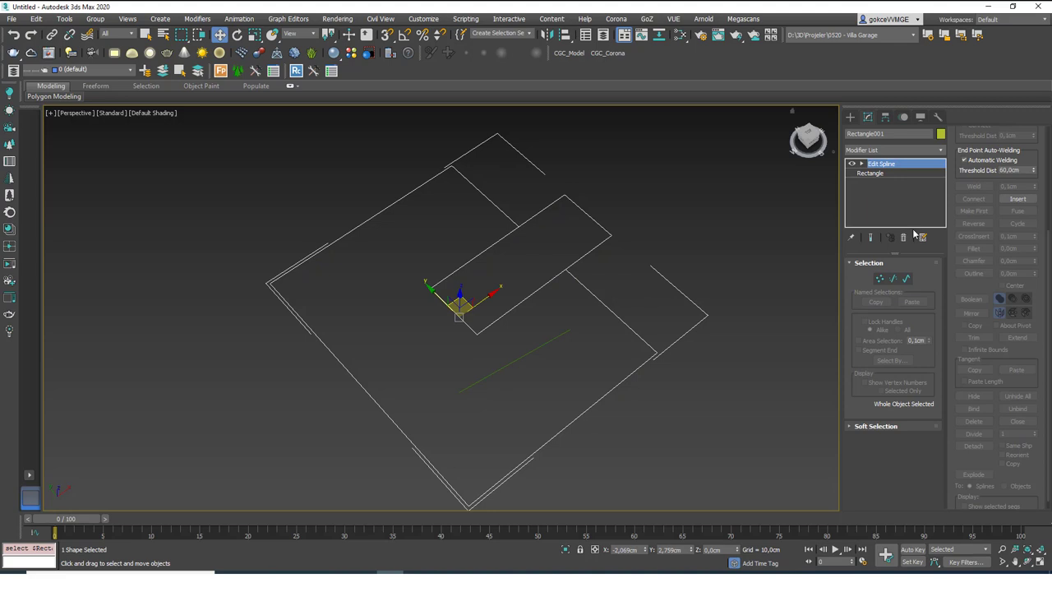
scroll(993, 175, up, 3)
click(974, 188)
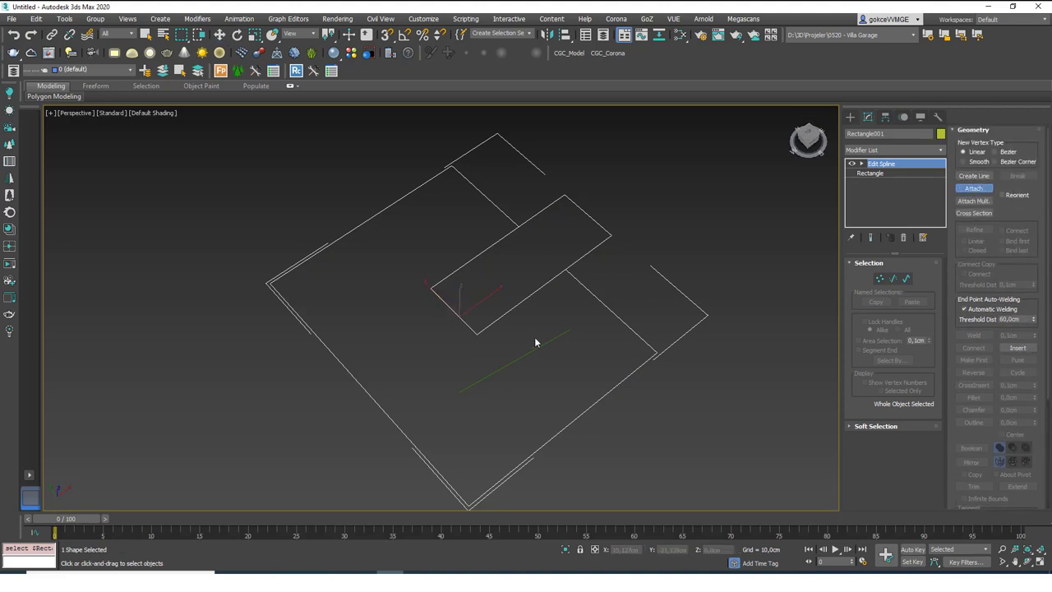
click(534, 349)
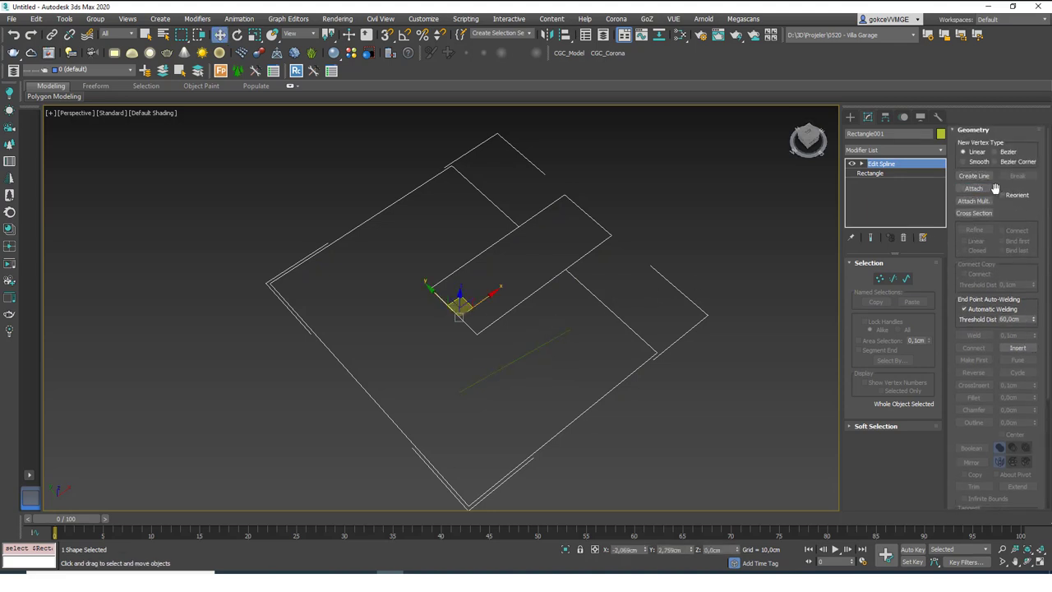
click(992, 188)
click(543, 345)
Step: Extend both ends of the line at Spline level until they meet the large rectangle's opposite edges
click(906, 279)
scroll(1007, 348, down, 5)
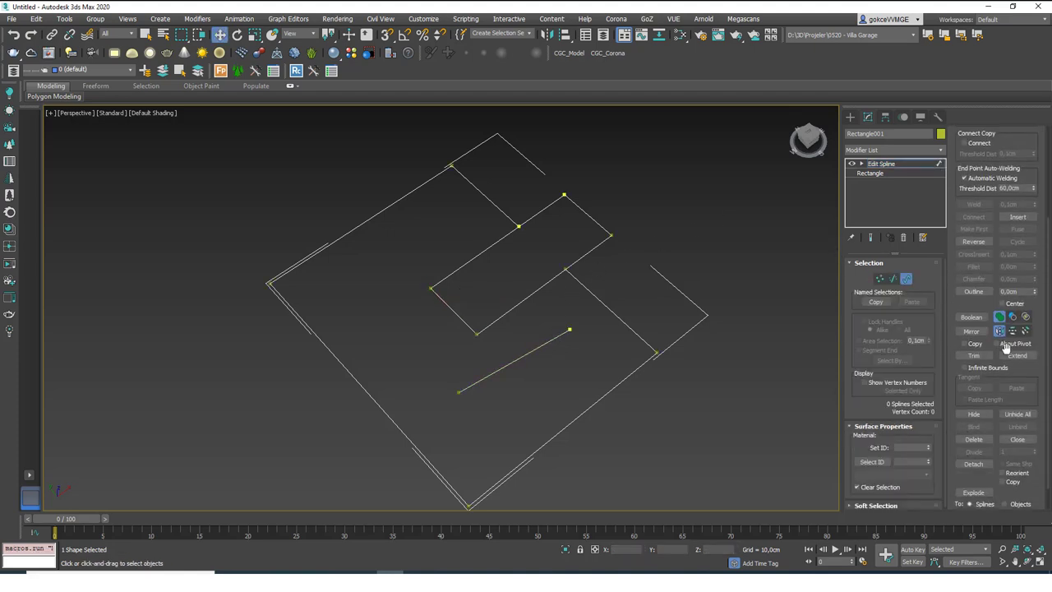
click(1017, 355)
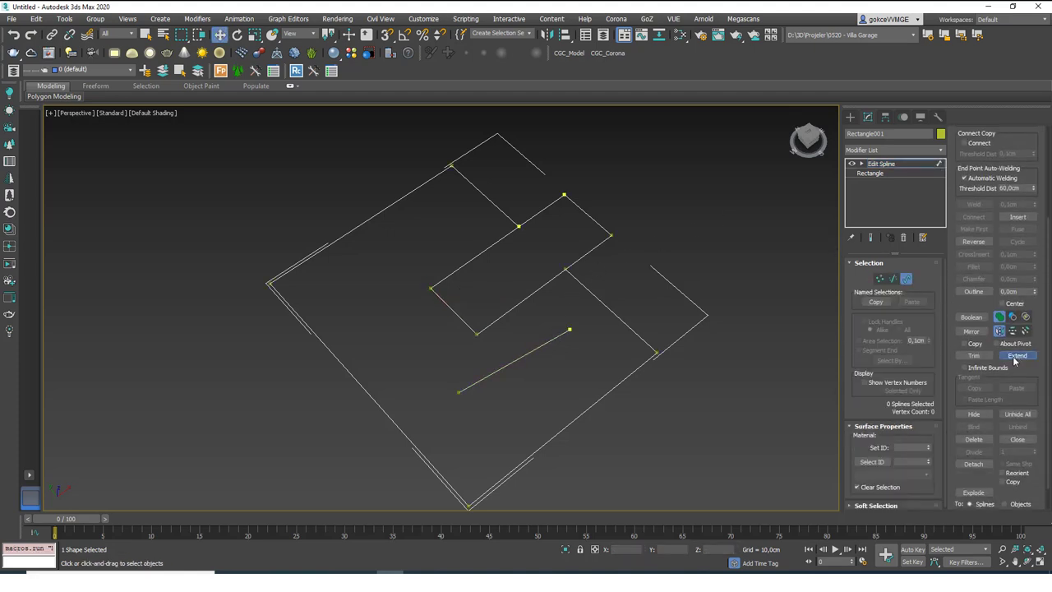
click(565, 333)
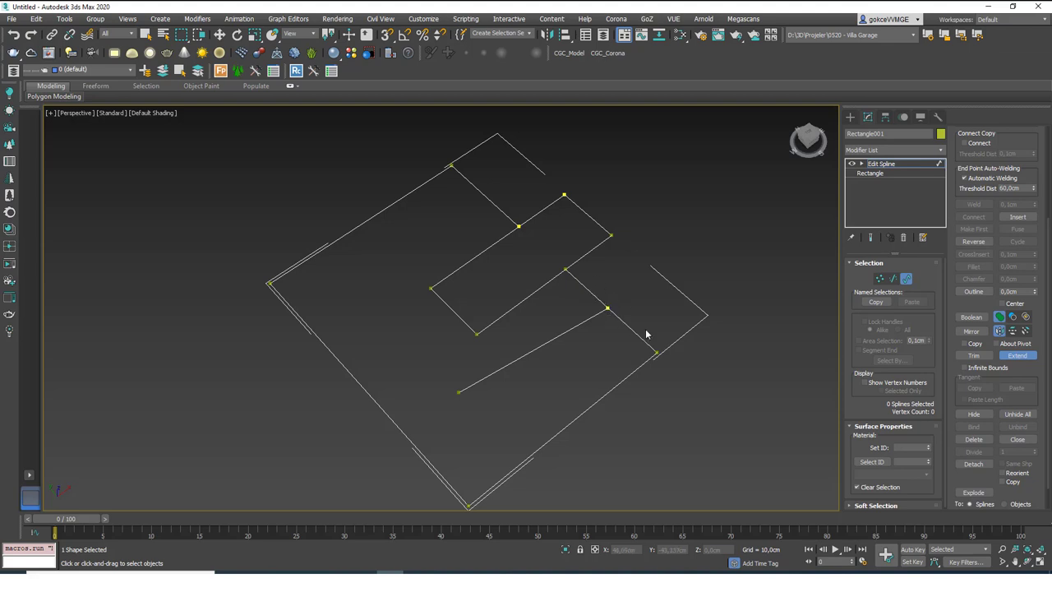
click(467, 396)
right_click(444, 397)
middle_drag(439, 378, 442, 372)
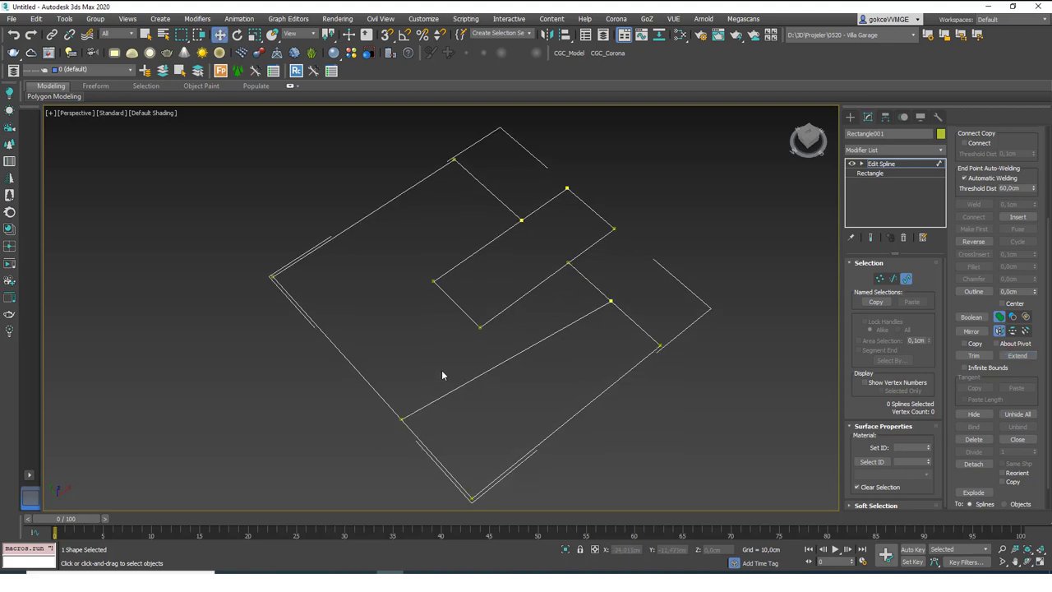
Step: Leave spline editing and delete the whole combined shape
scroll(535, 322, down, 3)
middle_drag(541, 365, 527, 319)
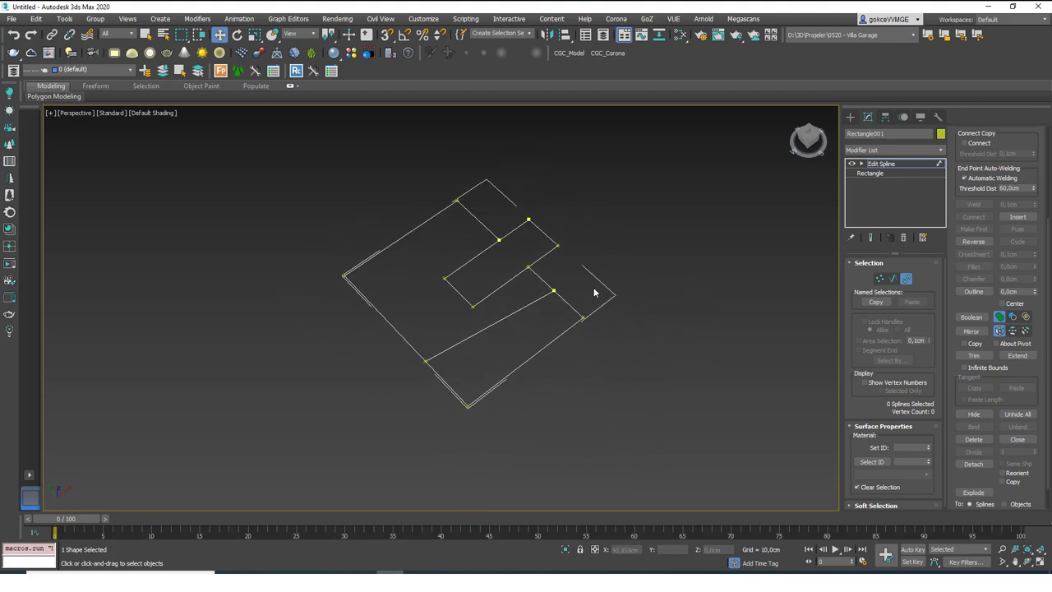
click(881, 163)
key(Delete)
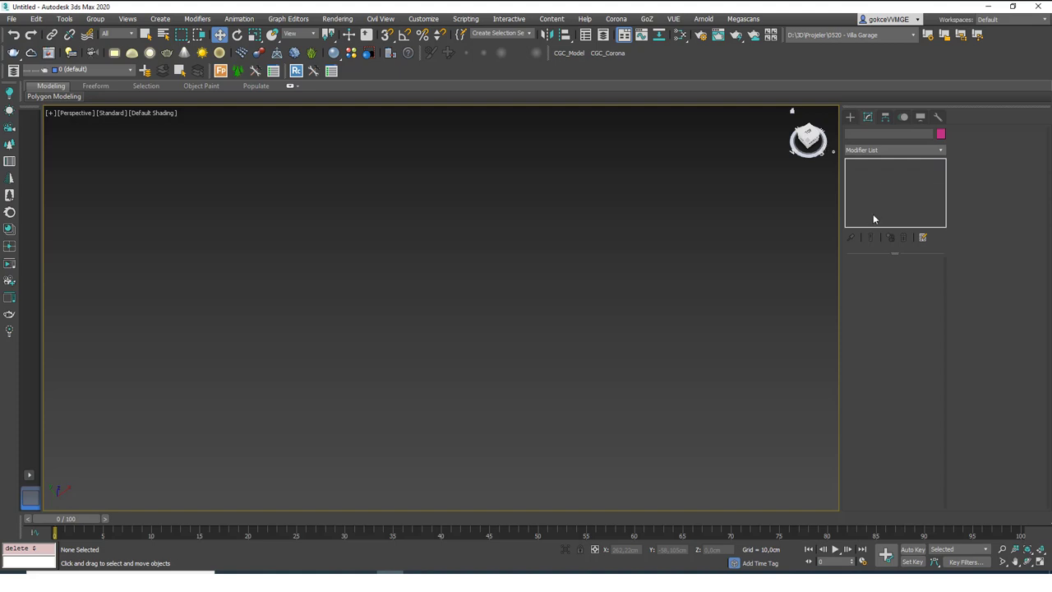
Step: Draw a new upright rectangle spline about 41 cm wide in the Top view
click(850, 117)
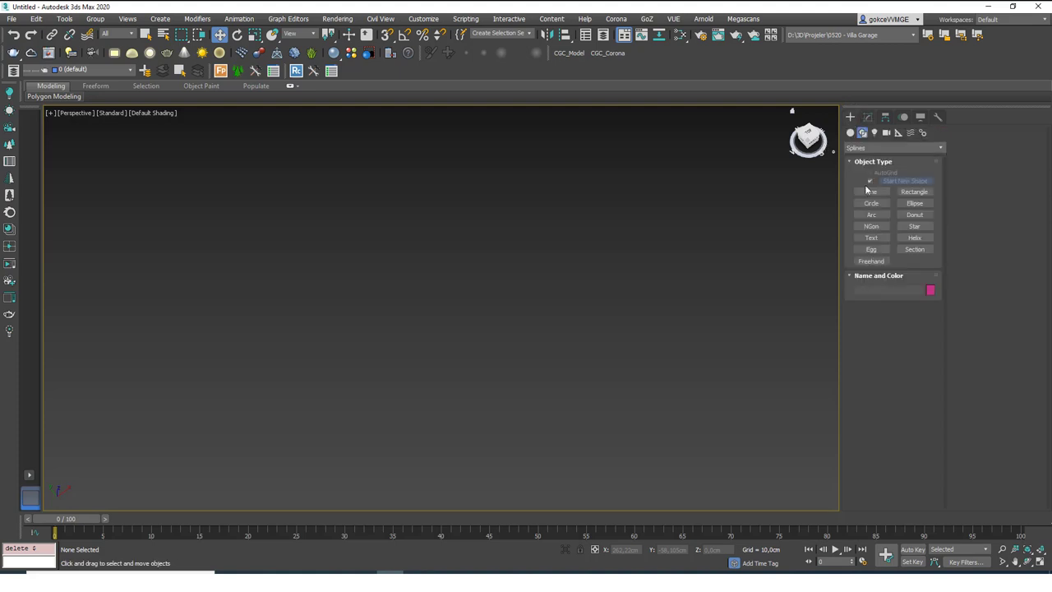
click(914, 192)
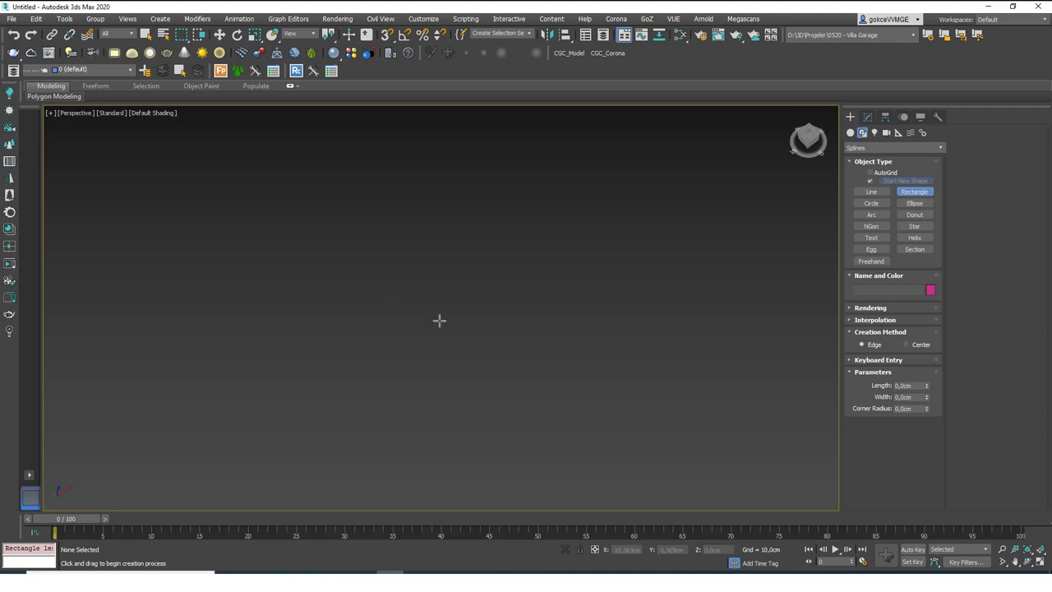
key(t)
drag(520, 208, 437, 395)
key(w)
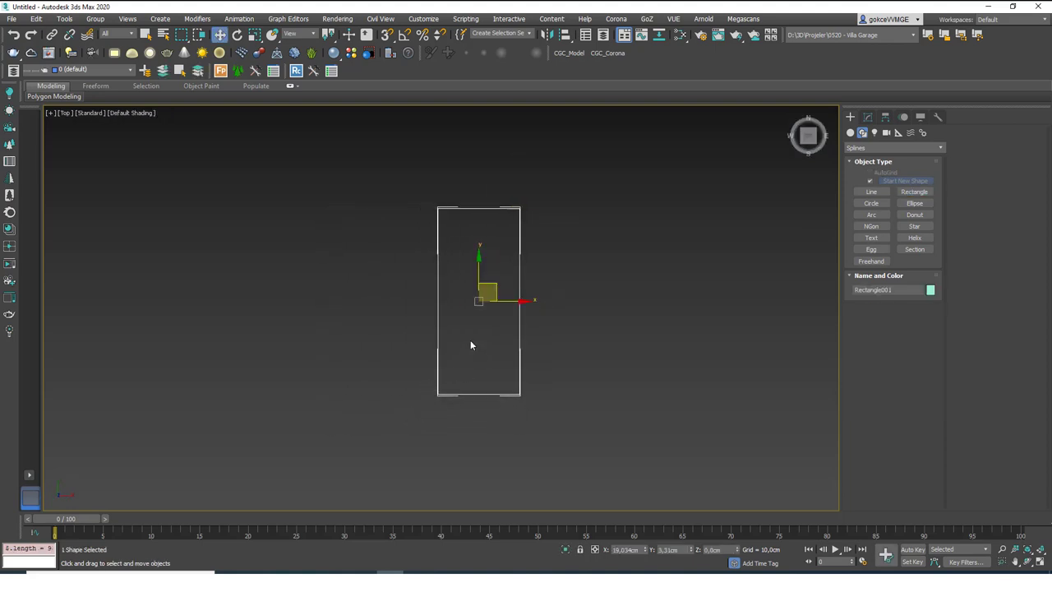
Step: Set the rectangle's length and width to 500 cm and place it at X 0, Y 0
click(868, 116)
click(900, 300)
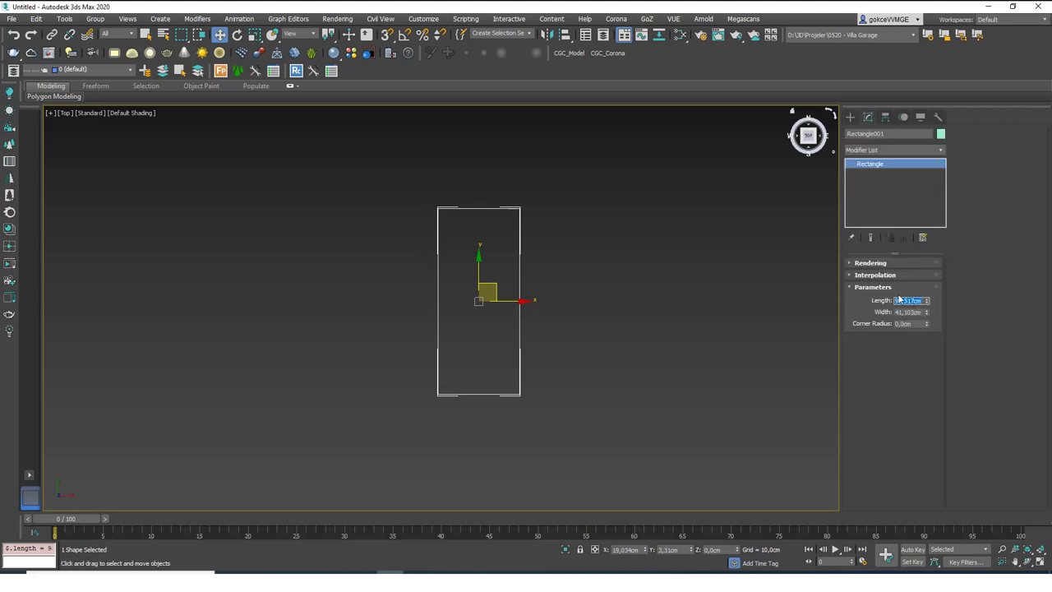
text(1000)
key(Tab)
text(500)
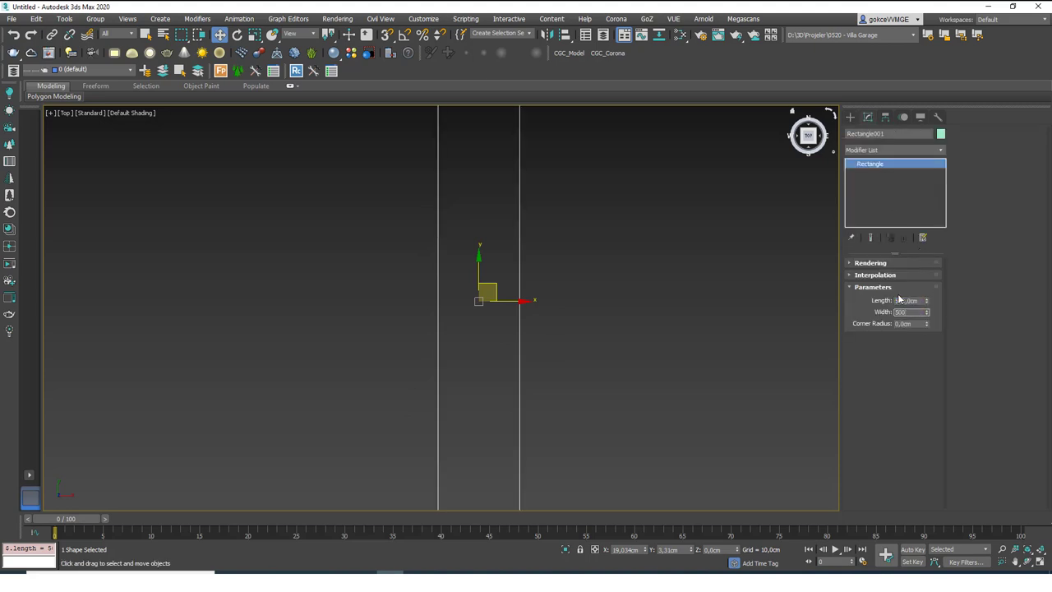
key(Return)
key(z)
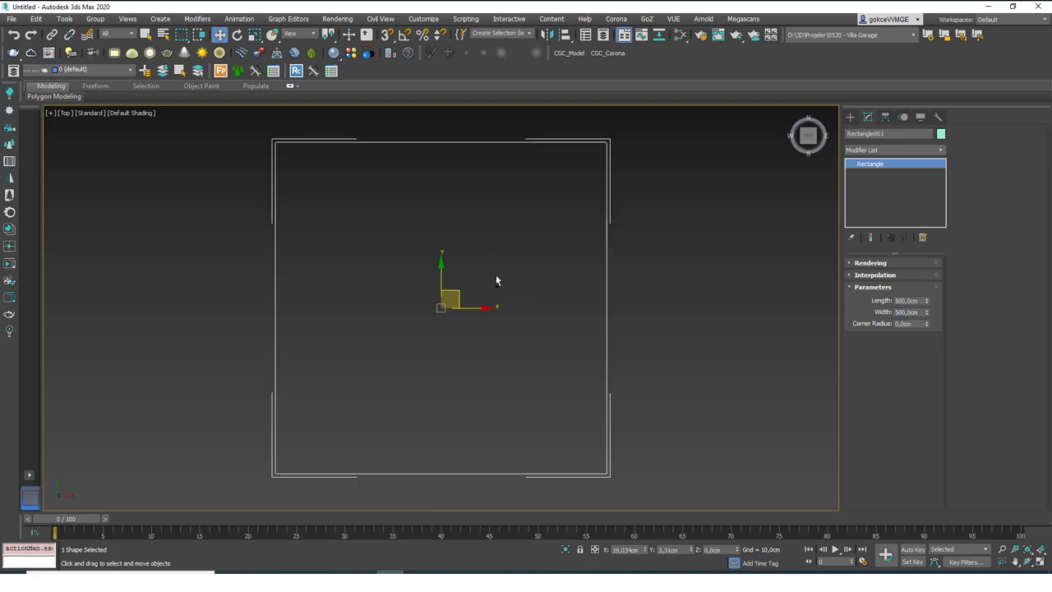
right_click(646, 550)
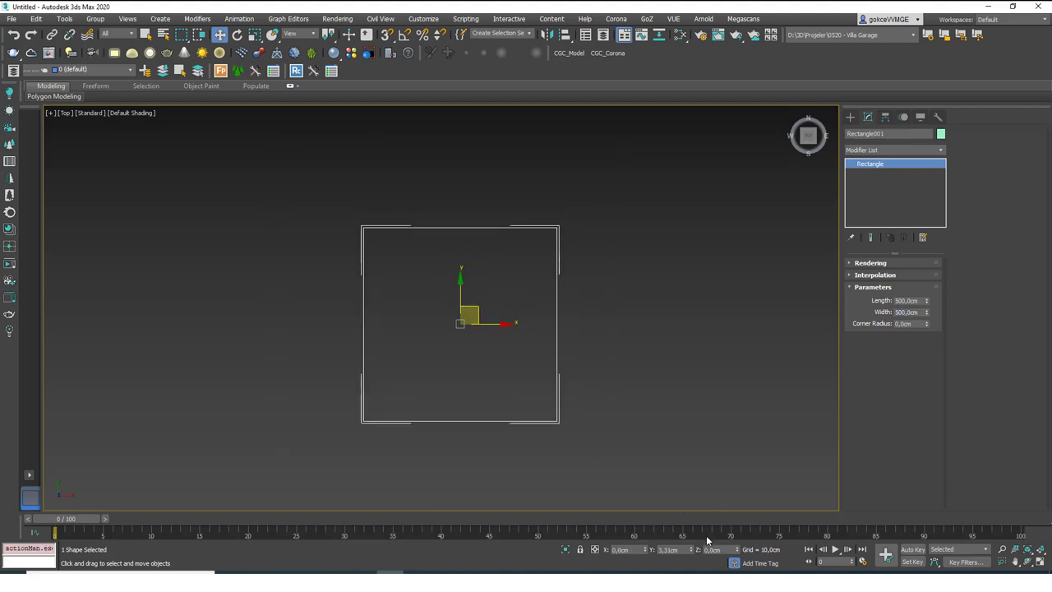
right_click(690, 549)
Step: Add an Edit Spline modifier to the square and select its outline at Spline level
click(884, 150)
key(e)
key(e)
key(e)
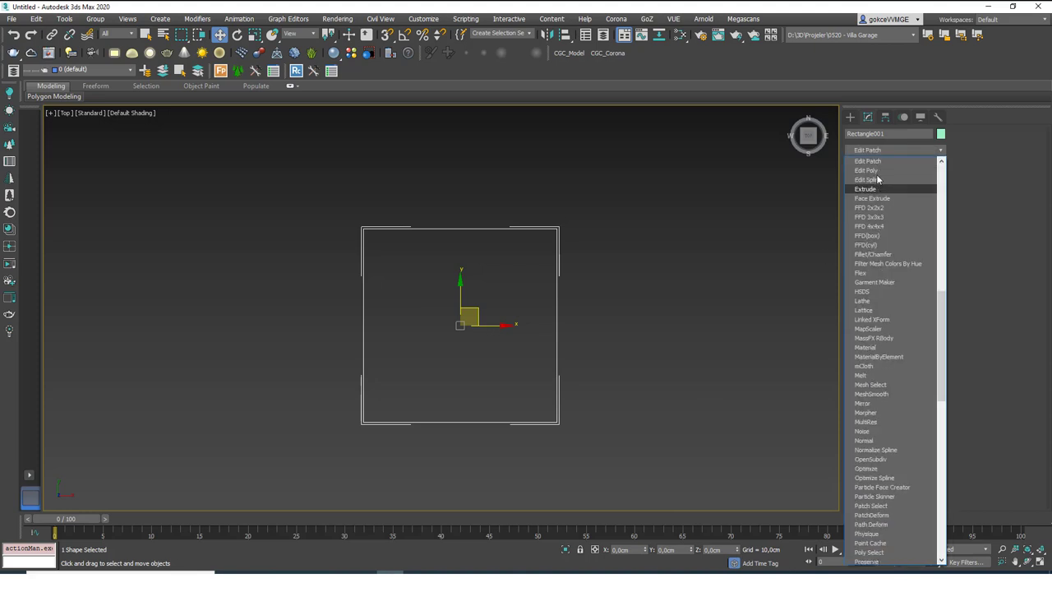
click(877, 180)
key(3)
click(557, 291)
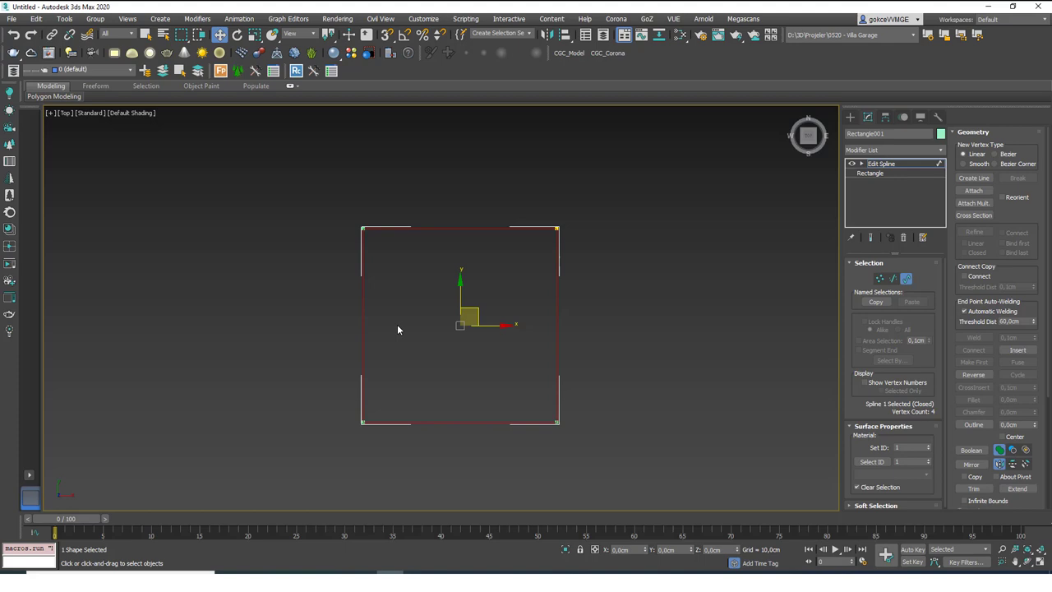
Step: Try an inward Outline on the selected square spline and undo it
drag(1010, 221, 1000, 168)
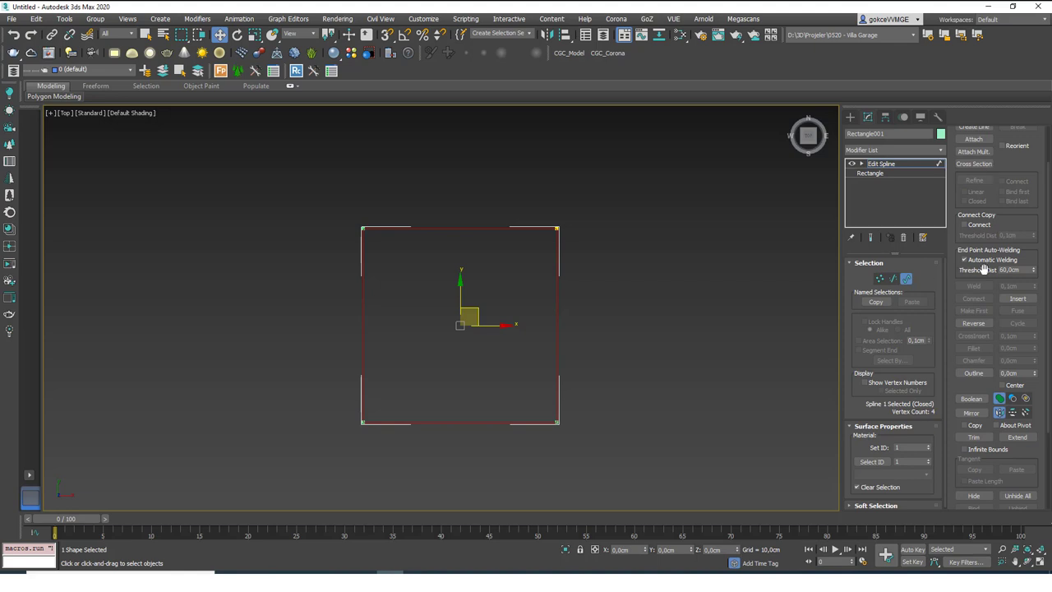
scroll(1019, 227, down, 3)
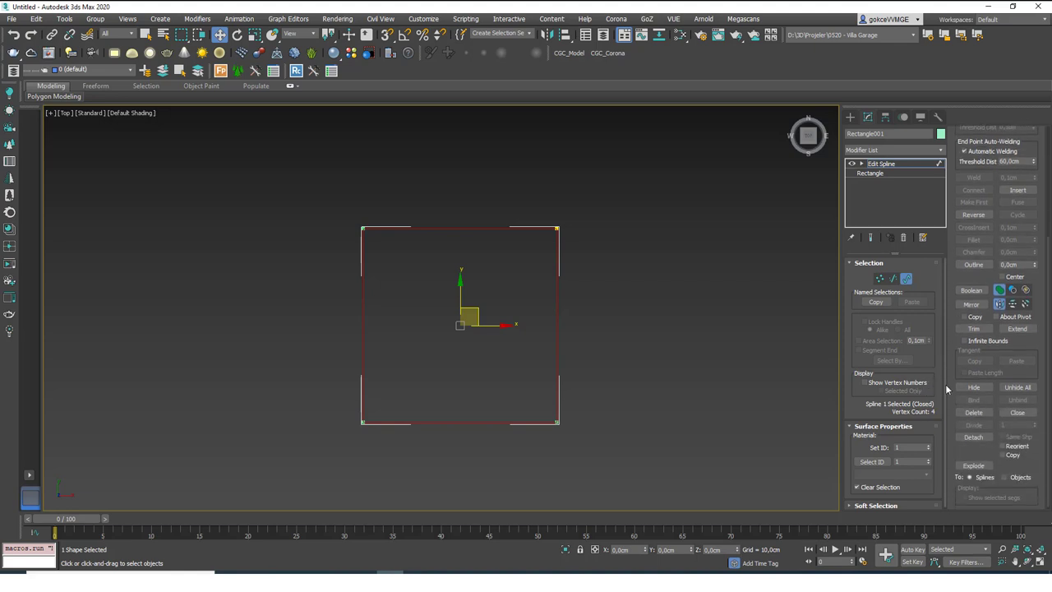
drag(1019, 265, 946, 266)
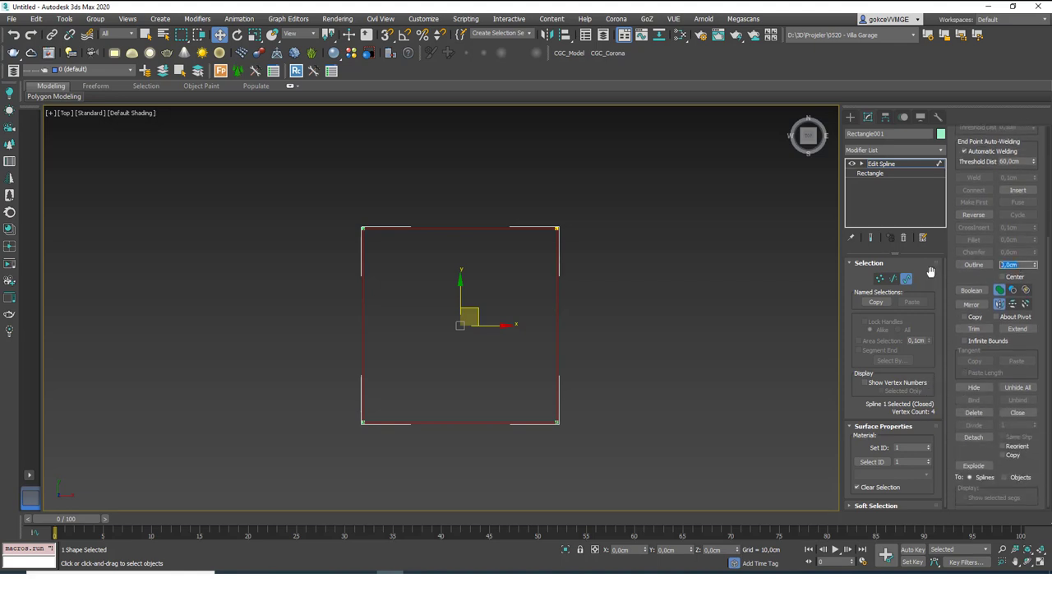
middle_drag(501, 294, 502, 331)
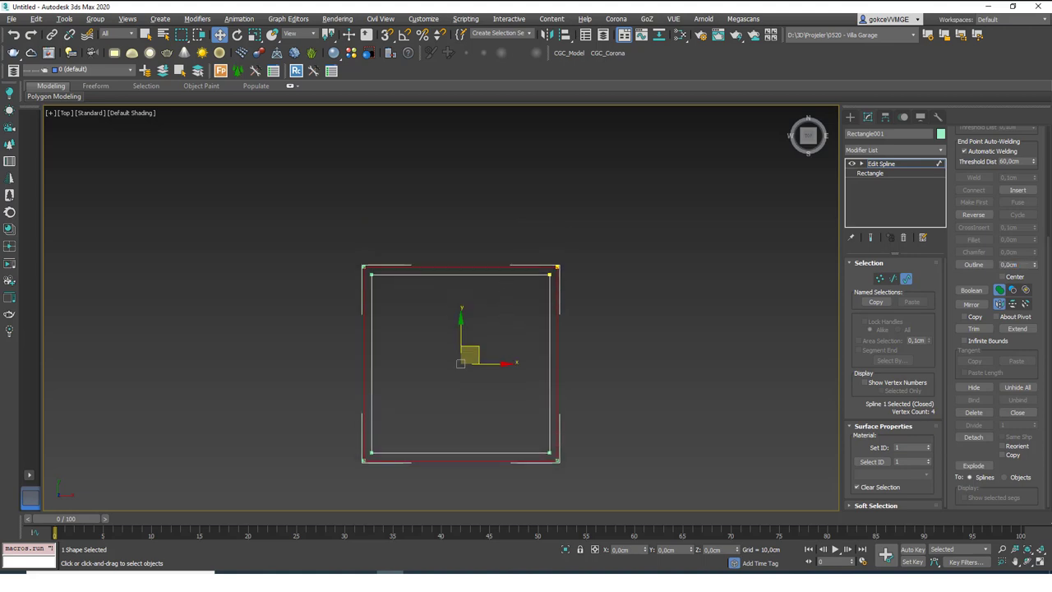
scroll(496, 280, up, 3)
middle_drag(759, 304, 760, 280)
key(ctrl+z)
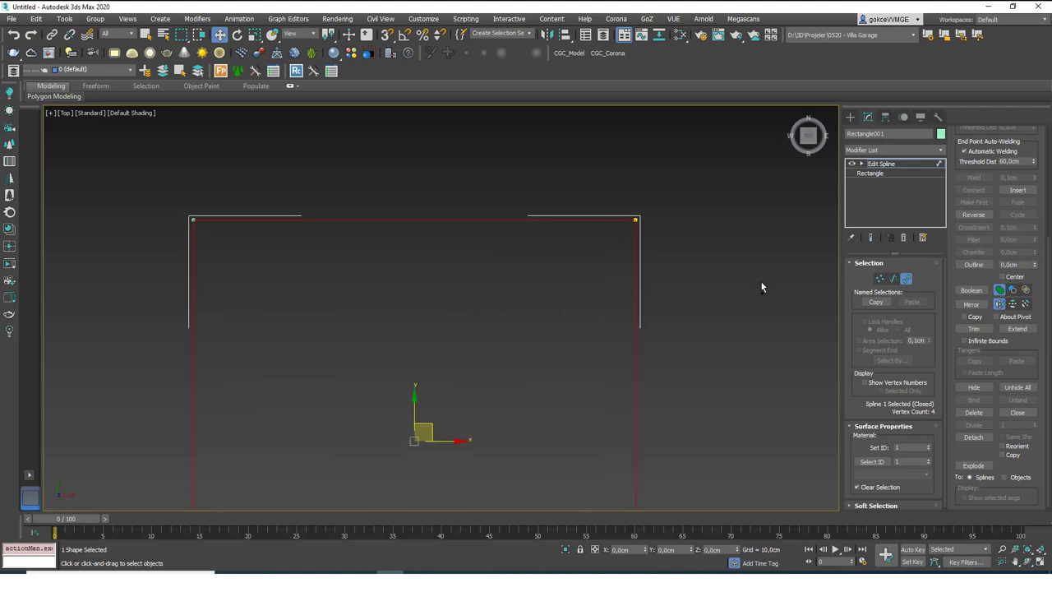
Step: Outline the selected square spline inward to form a thin wall all around, and leave Spline level
drag(1022, 266, 945, 258)
key(Return)
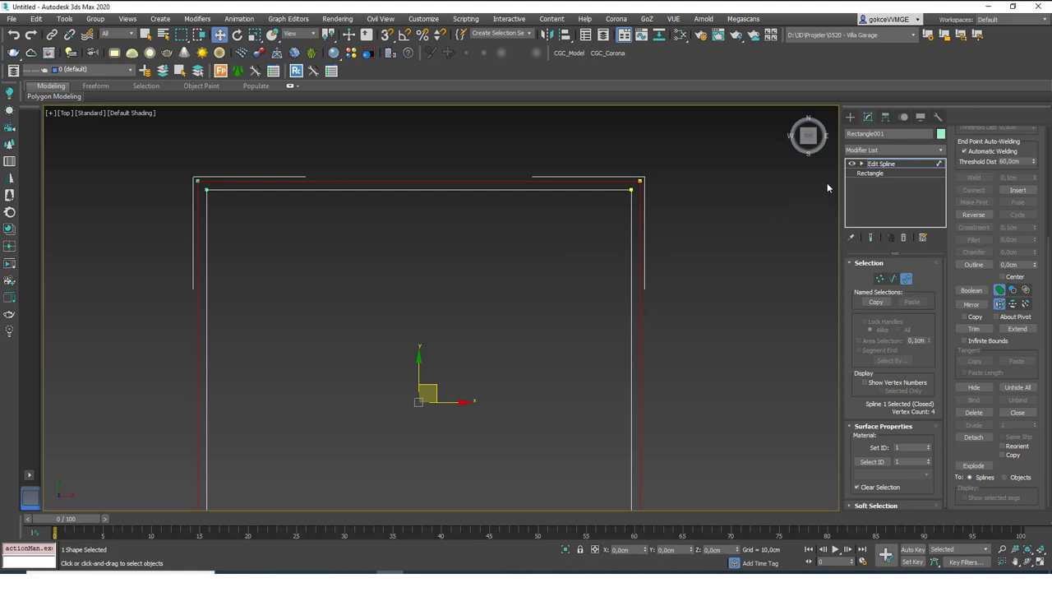
click(880, 164)
scroll(547, 290, down, 5)
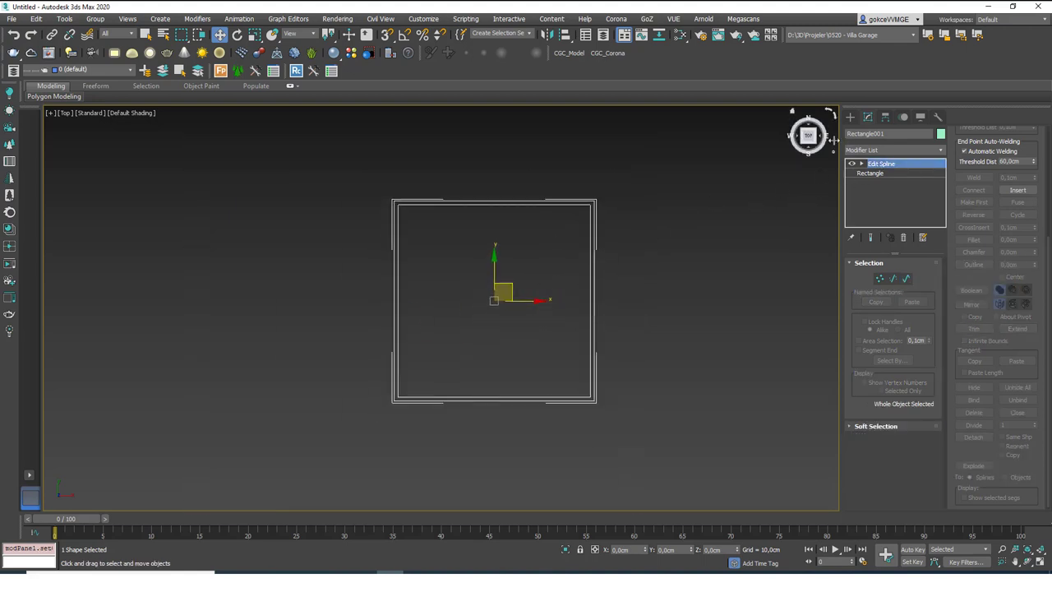
Step: Draw a narrow upright rectangle about 316 cm long and 38 cm wide inside the double square
click(851, 117)
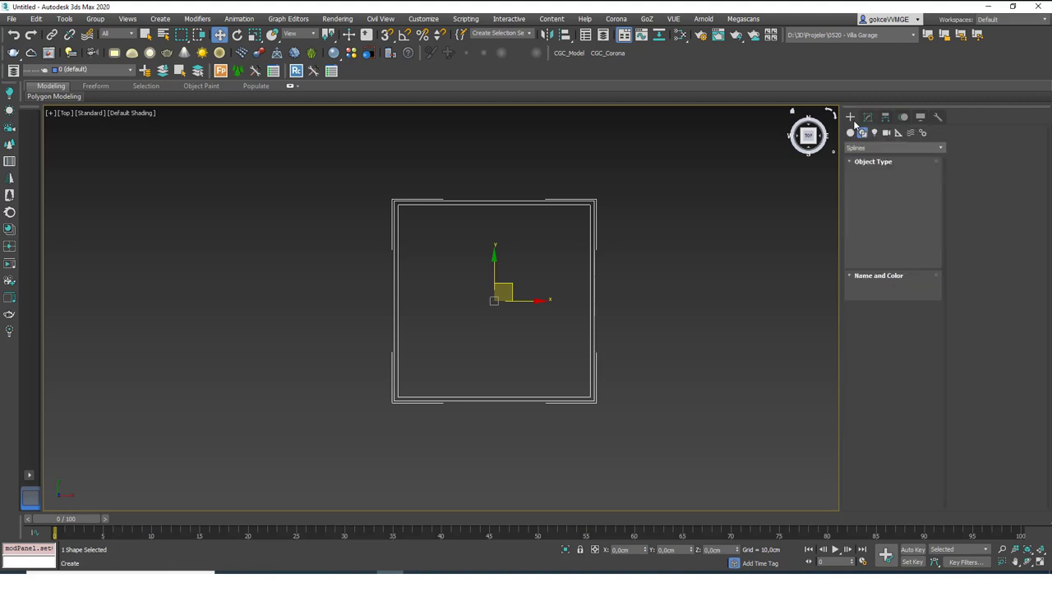
click(913, 192)
drag(477, 220, 493, 348)
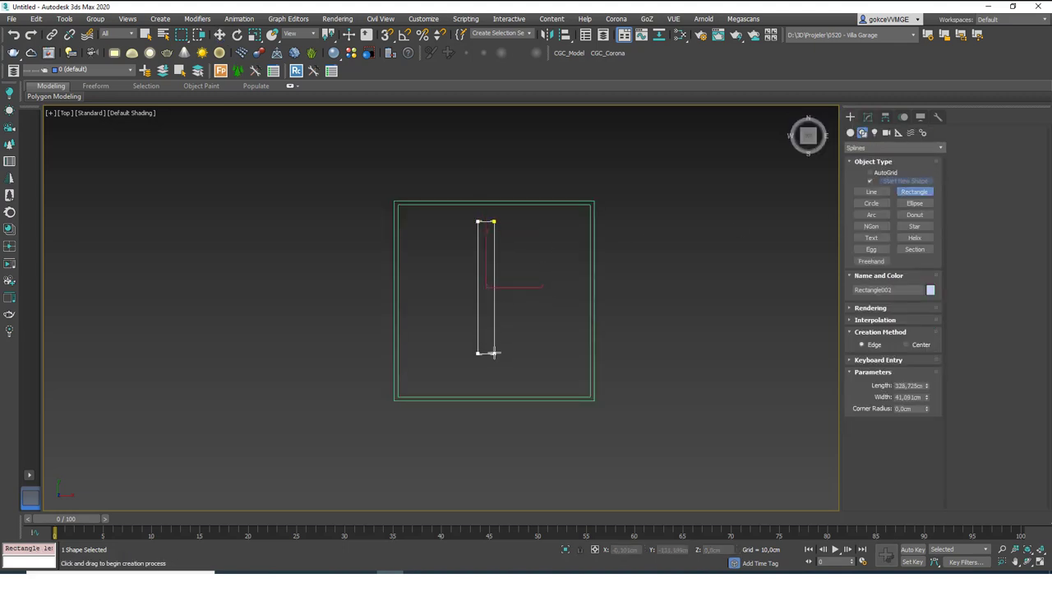
right_click(675, 239)
Step: Set the narrow rectangle's length to 300 cm and its width to 10 cm
click(866, 120)
click(909, 300)
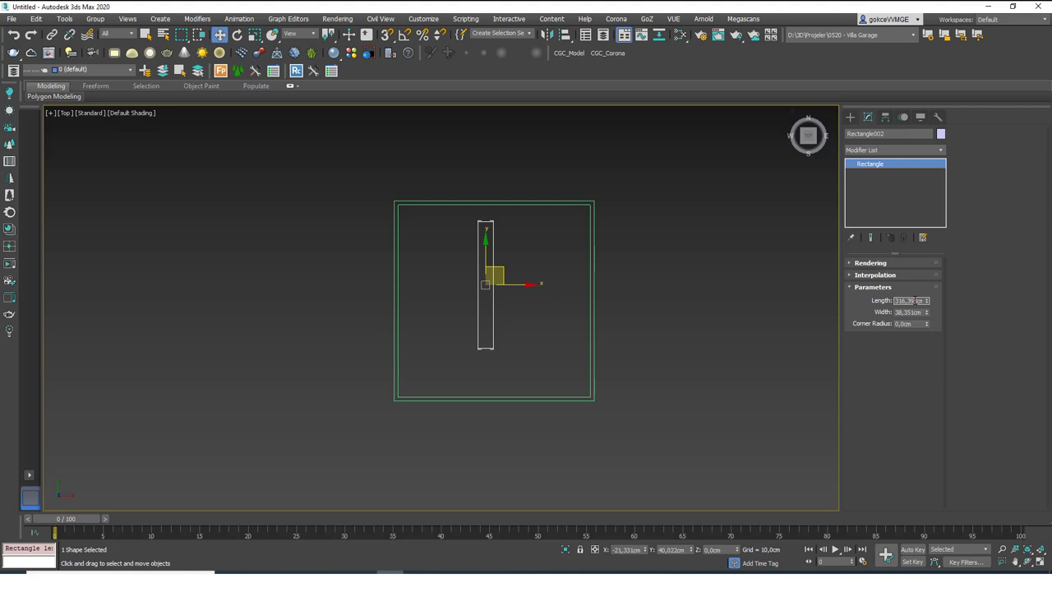
text(300)
key(Tab)
text(10)
key(Return)
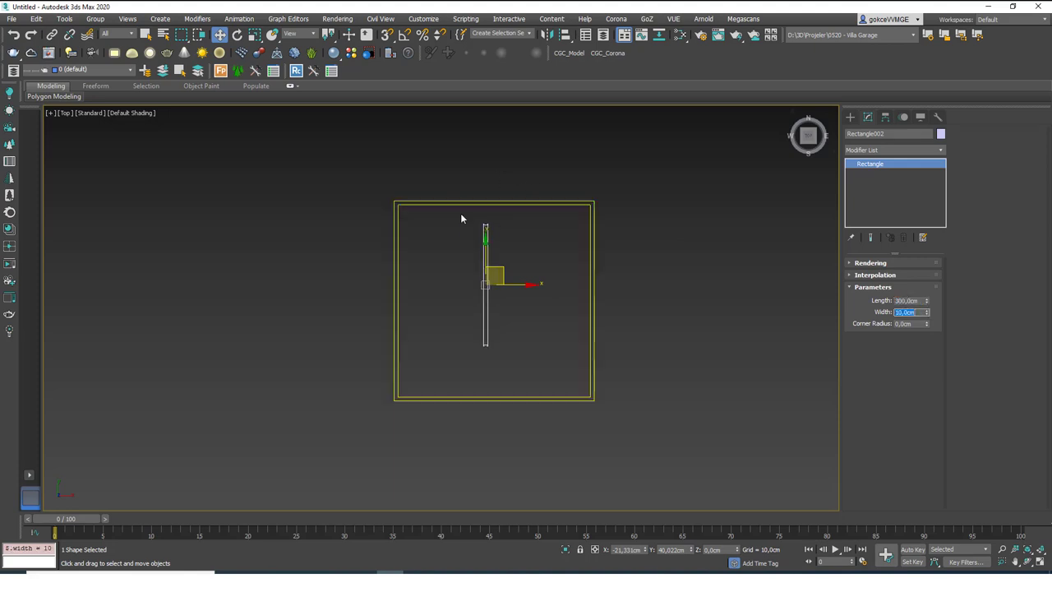
Step: Turn on 3D snapping and check in the snap settings that Vertex is the active snap type
middle_drag(460, 212, 513, 225)
scroll(473, 277, up, 4)
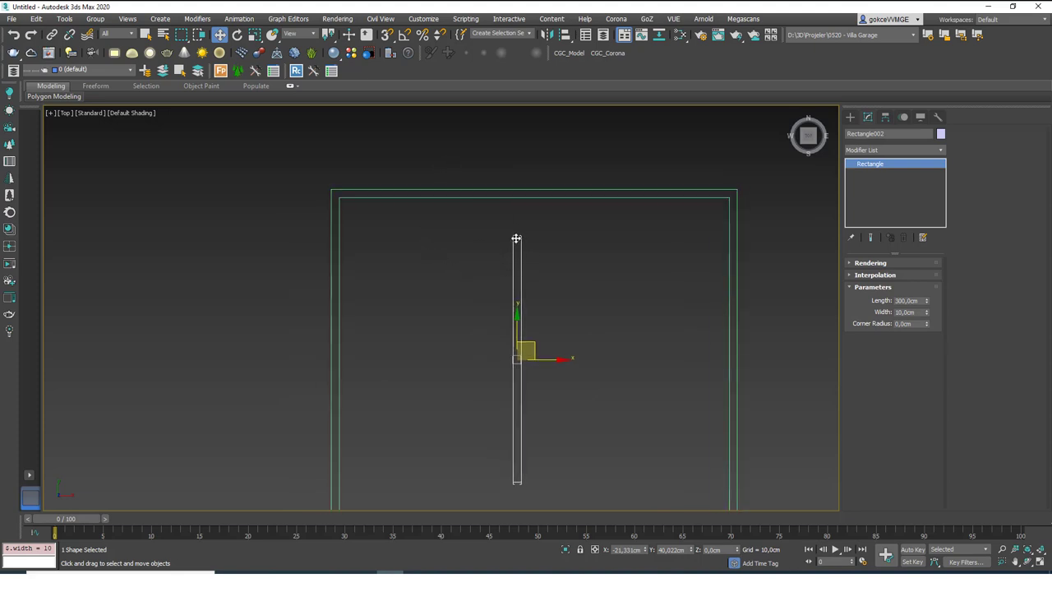
middle_drag(522, 251, 522, 250)
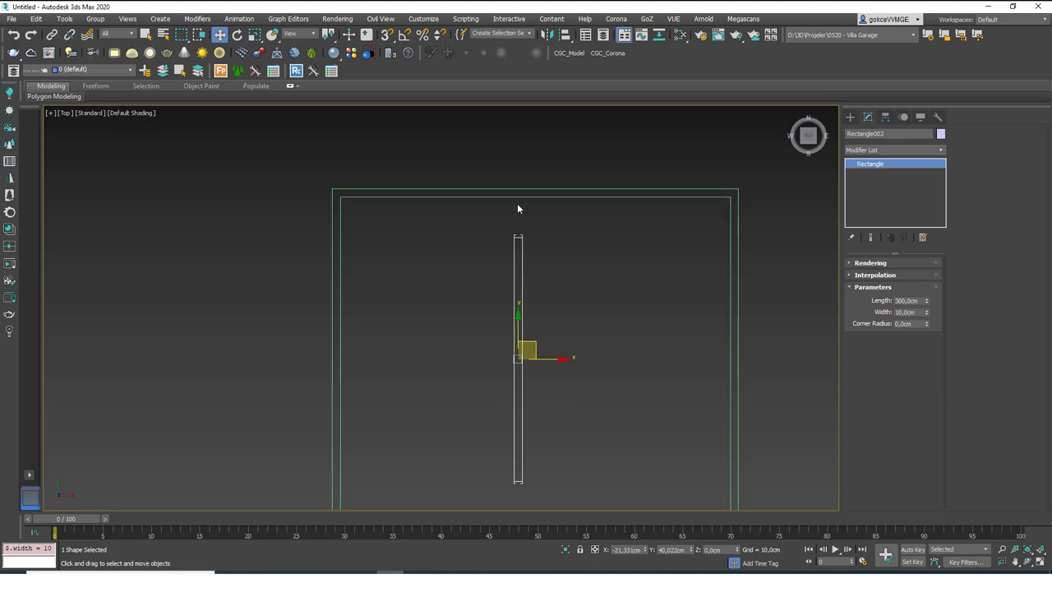
right_click(387, 35)
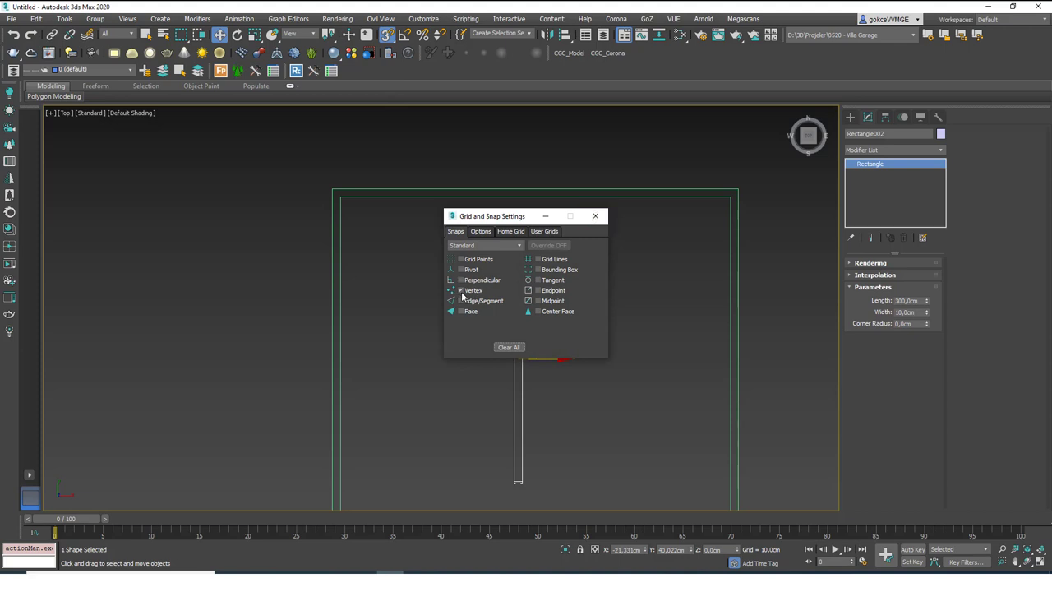
click(595, 215)
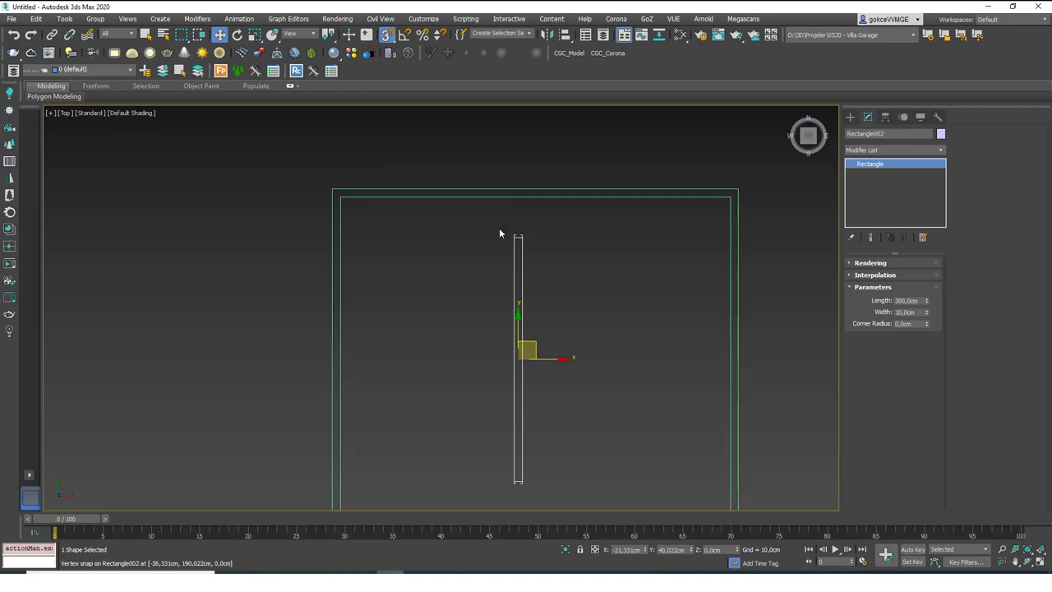
Step: Move the narrow rectangle so its upper-left vertex snaps onto the outer square's upper-left corner, and turn snapping off
middle_drag(502, 236, 584, 266)
scroll(559, 269, up, 1)
scroll(570, 231, up, 2)
alt+middle_drag(571, 231, 558, 187)
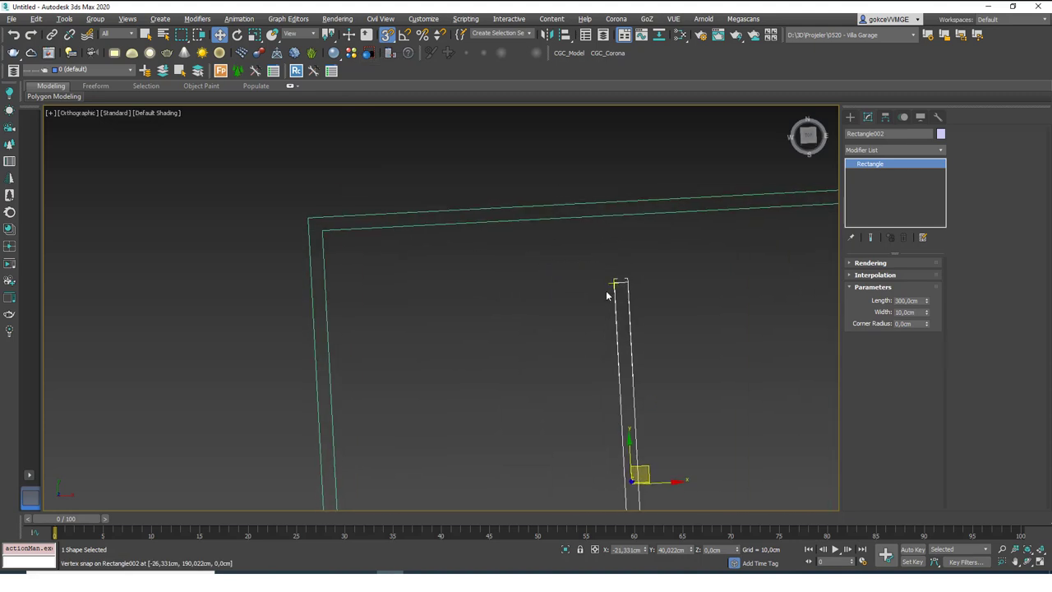
key(t)
middle_drag(439, 142, 591, 327)
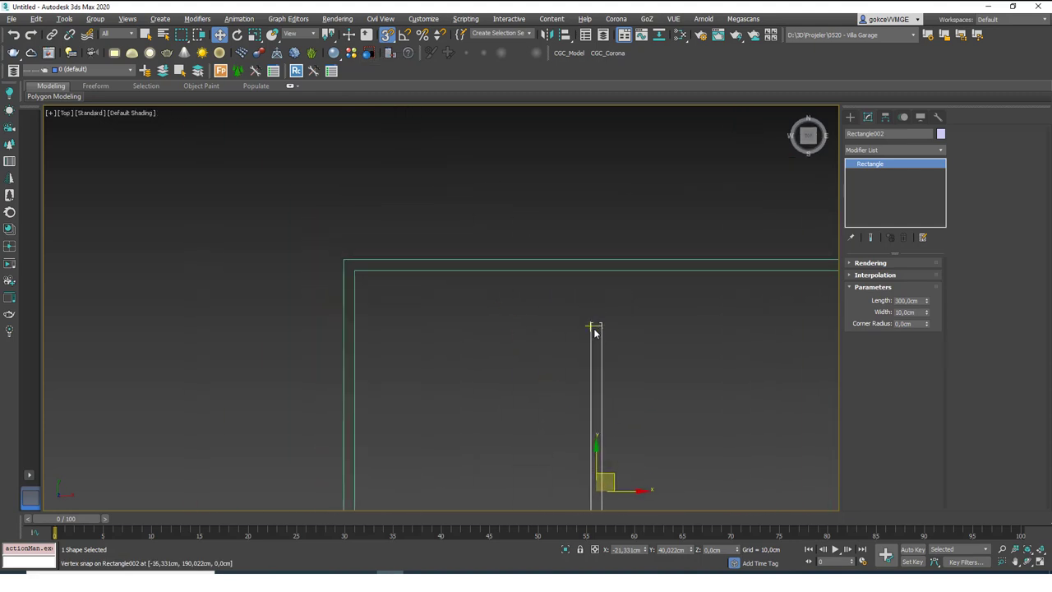
drag(591, 327, 343, 260)
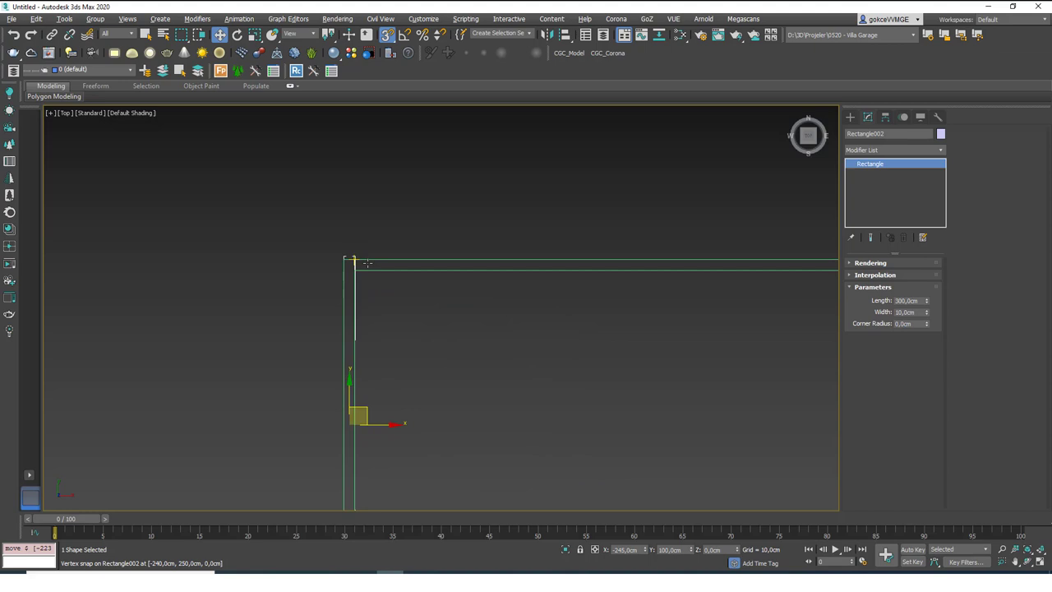
middle_drag(467, 364, 454, 317)
key(s)
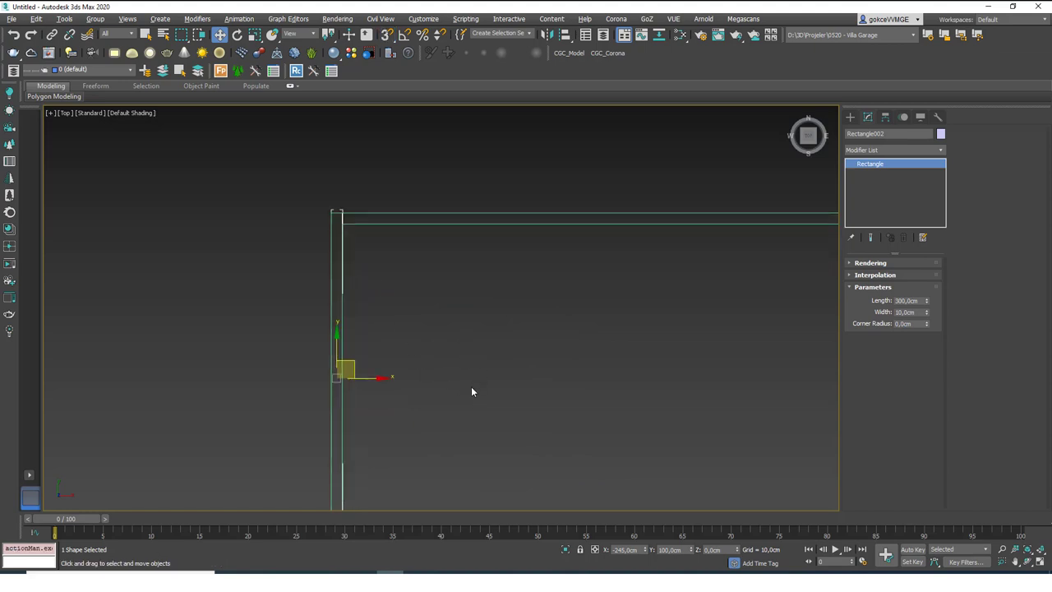
Step: Move the narrow rectangle 200 cm along X using relative offset coordinates
click(595, 549)
drag(637, 550, 607, 550)
text(200)
key(Return)
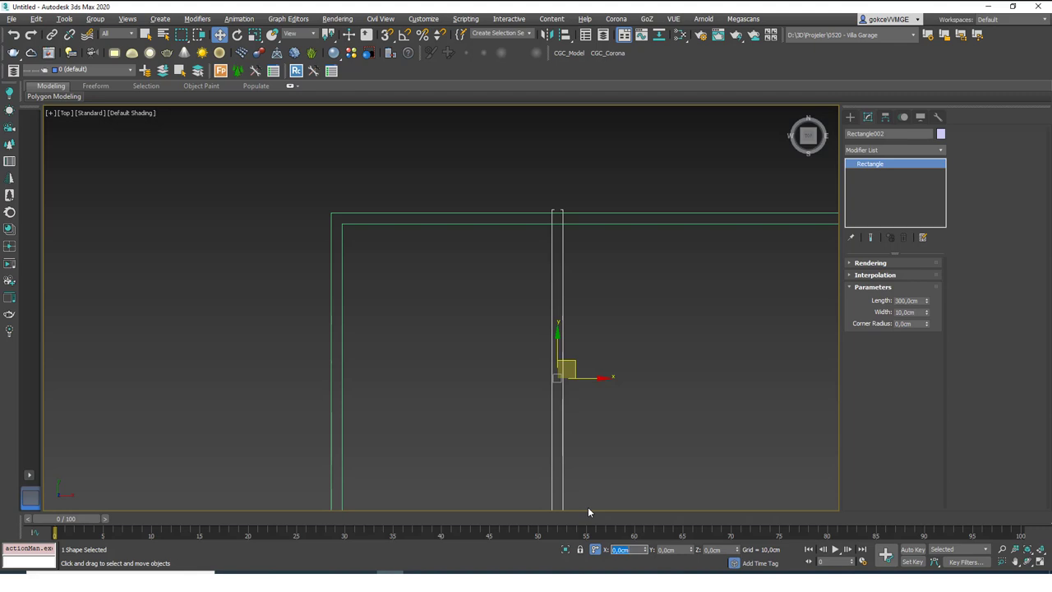
Step: Select the double square and attach the narrow rectangle to it
middle_drag(522, 323, 458, 245)
scroll(444, 223, down, 5)
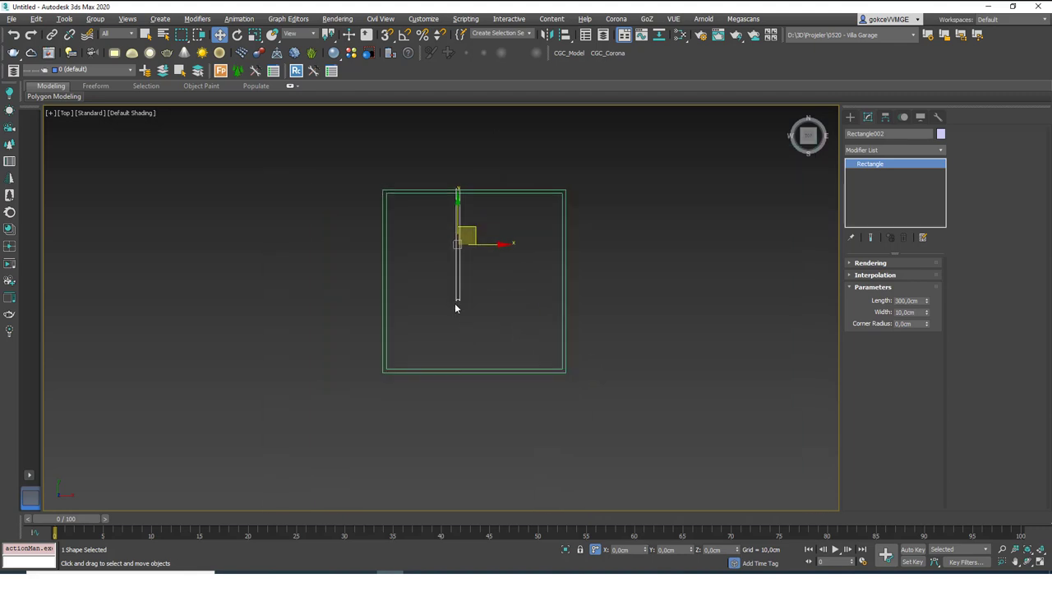
middle_drag(455, 305, 458, 327)
scroll(458, 269, up, 2)
click(431, 272)
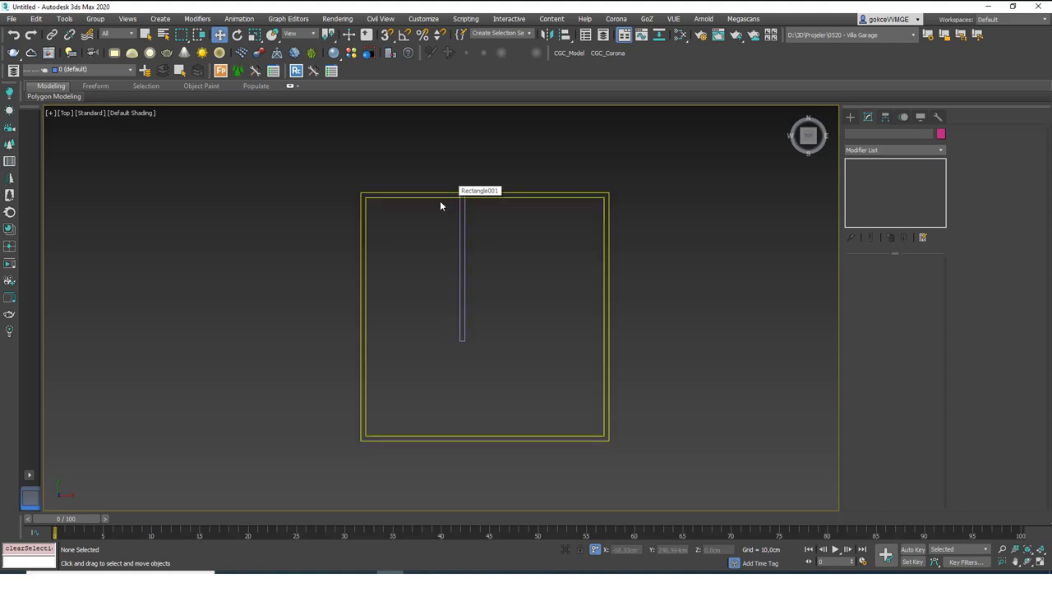
scroll(460, 171, up, 5)
drag(529, 222, 526, 158)
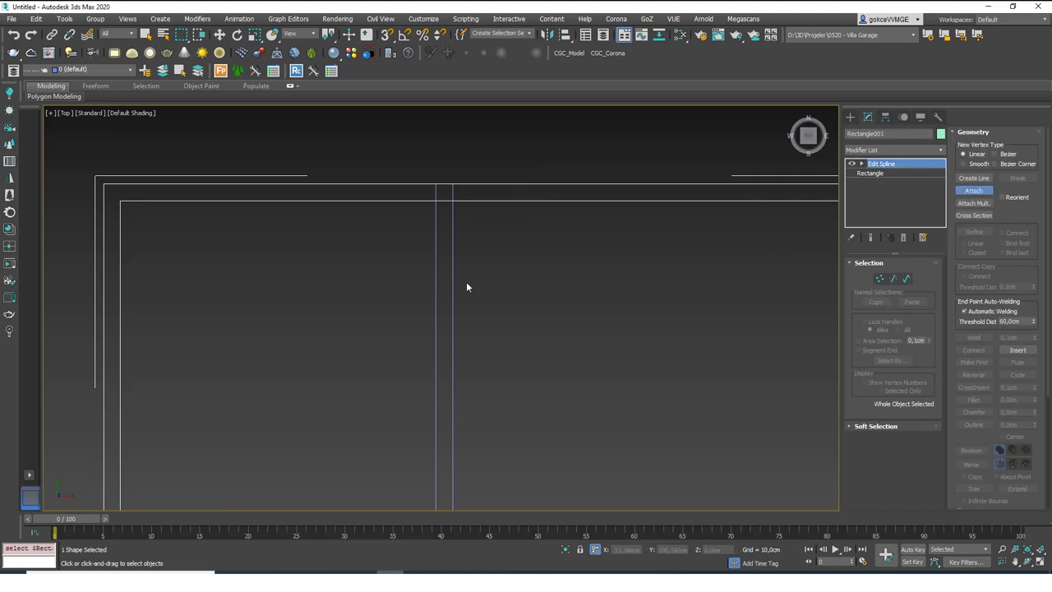
middle_drag(445, 204, 451, 260)
scroll(448, 246, up, 5)
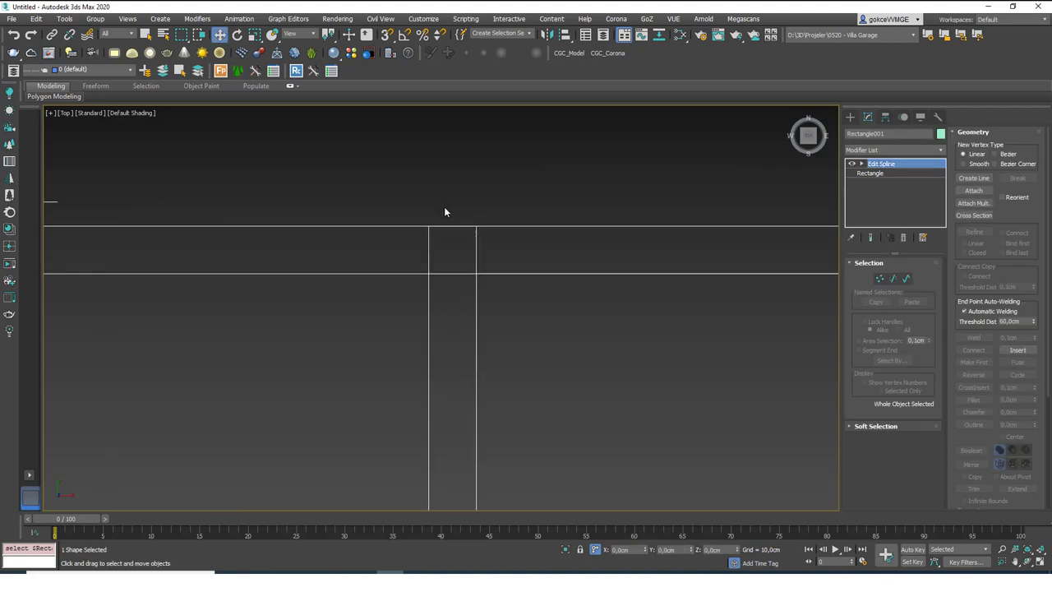
middle_drag(444, 206, 446, 209)
Step: Trim the narrow rectangle's two side lines between the outer and inner lines of the upper wall
key(3)
drag(972, 435, 973, 322)
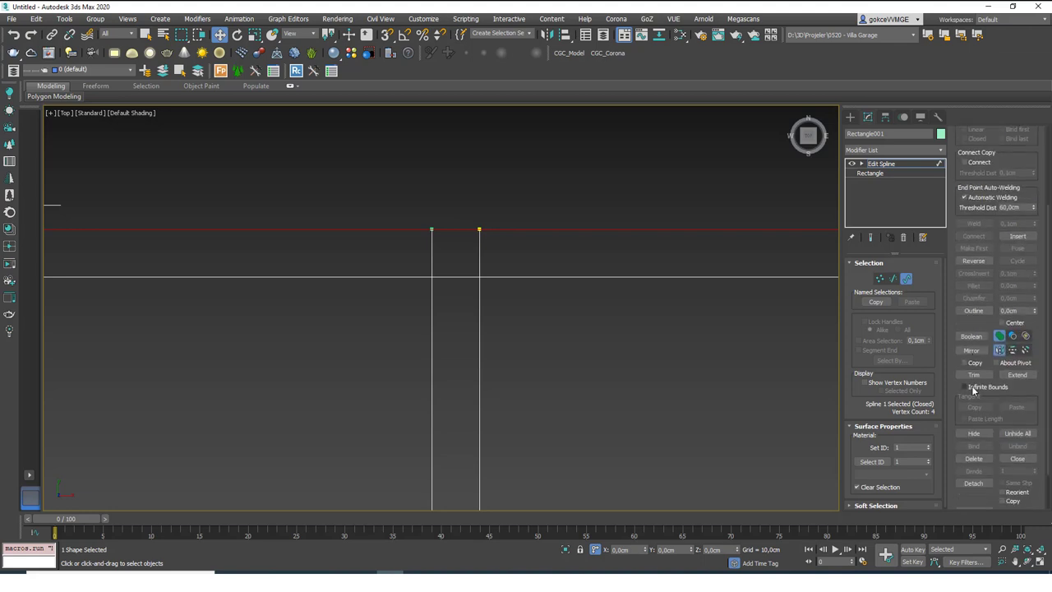
click(973, 374)
click(477, 263)
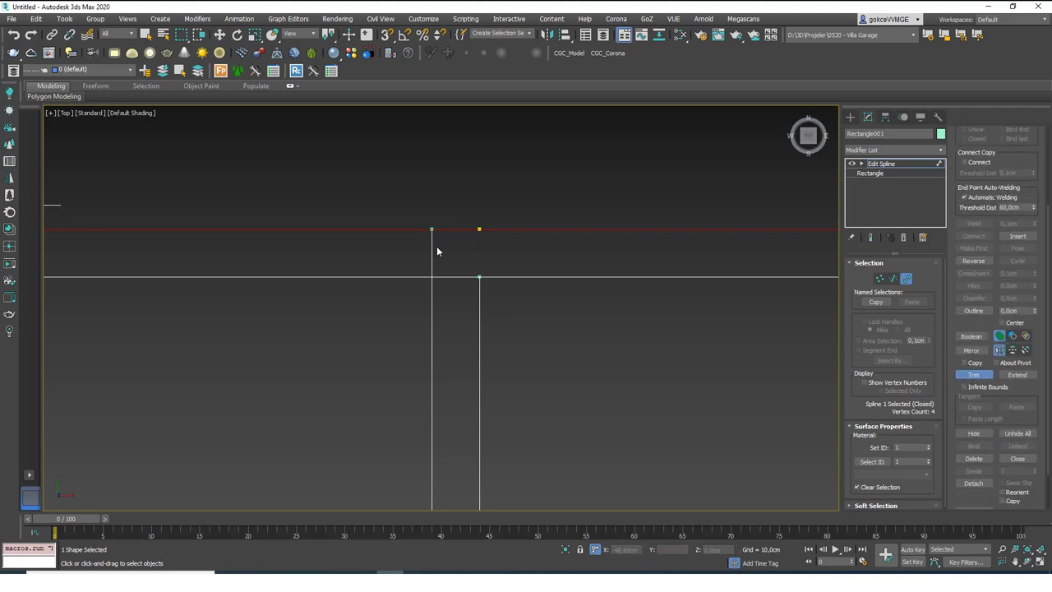
click(437, 250)
right_click(465, 205)
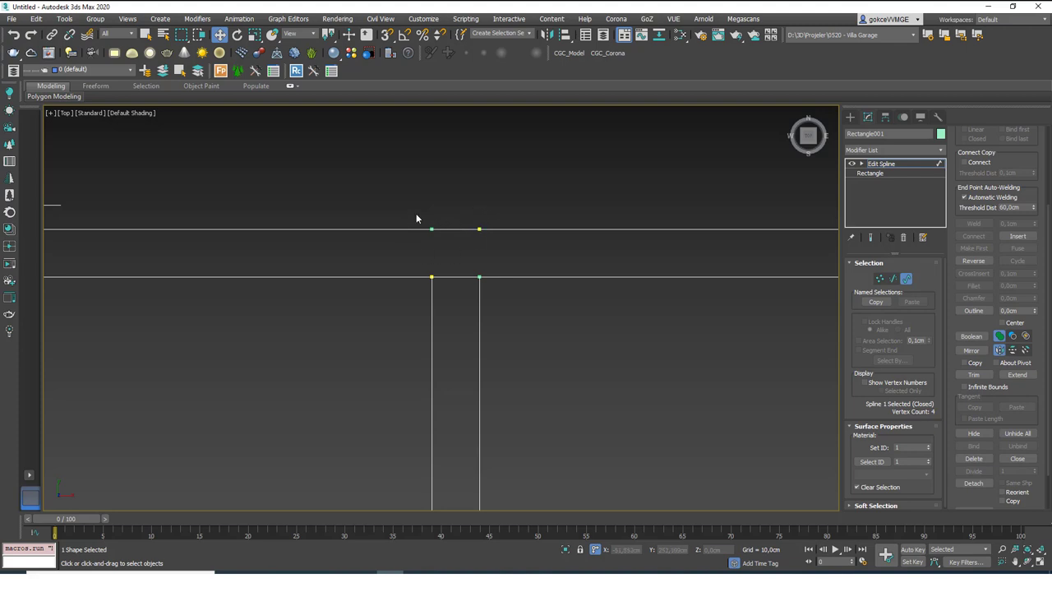
Step: Delete the two leftover vertices on the upper wall's outer line and return to Spline level
drag(417, 212, 518, 250)
key(1)
drag(411, 199, 533, 252)
key(Delete)
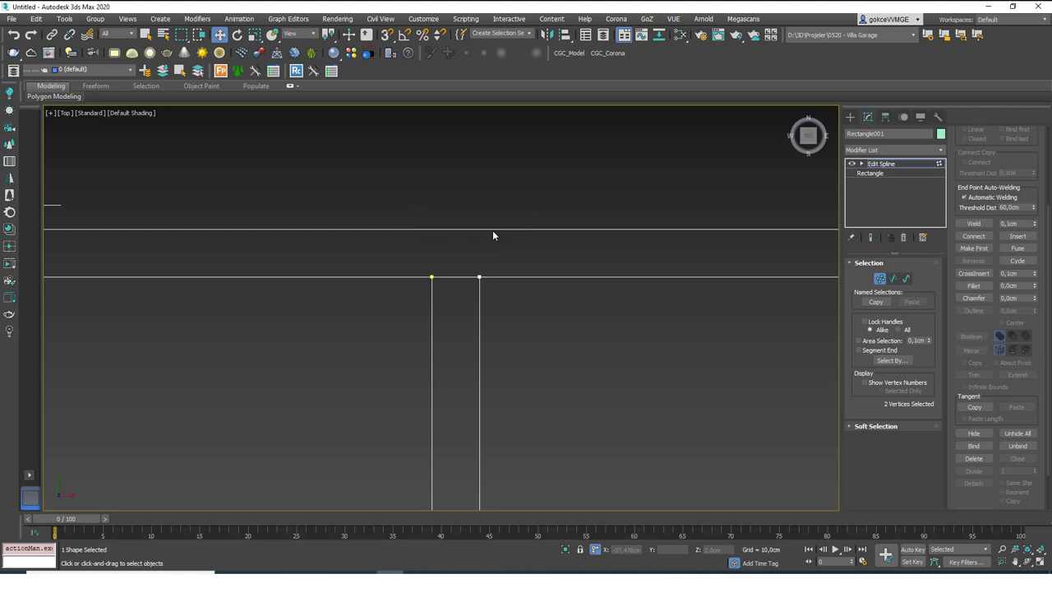
key(3)
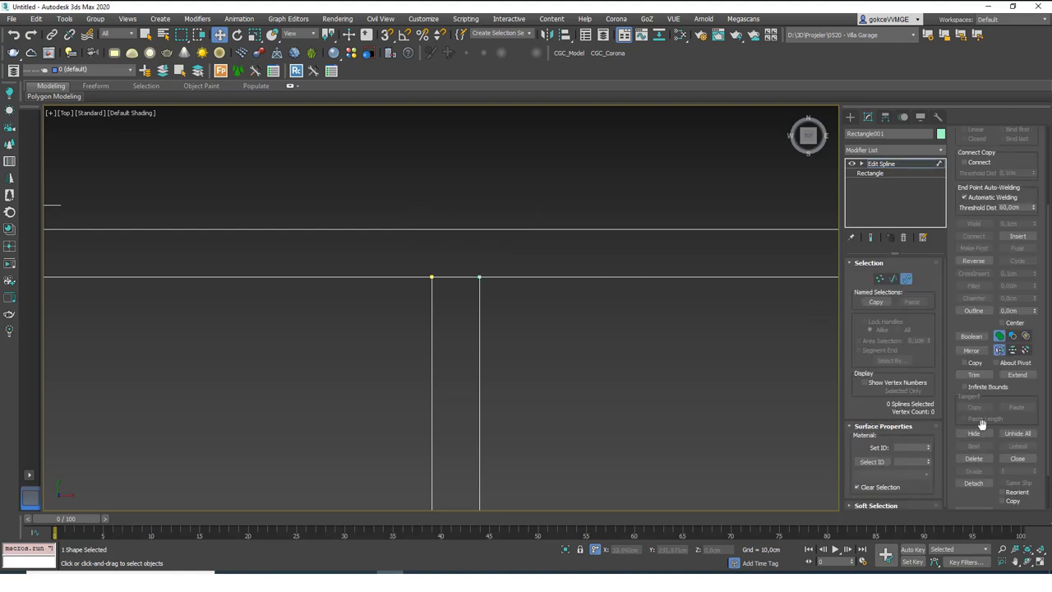
Step: Trim the upper wall's inner line between the partition's two side lines
click(974, 375)
click(454, 277)
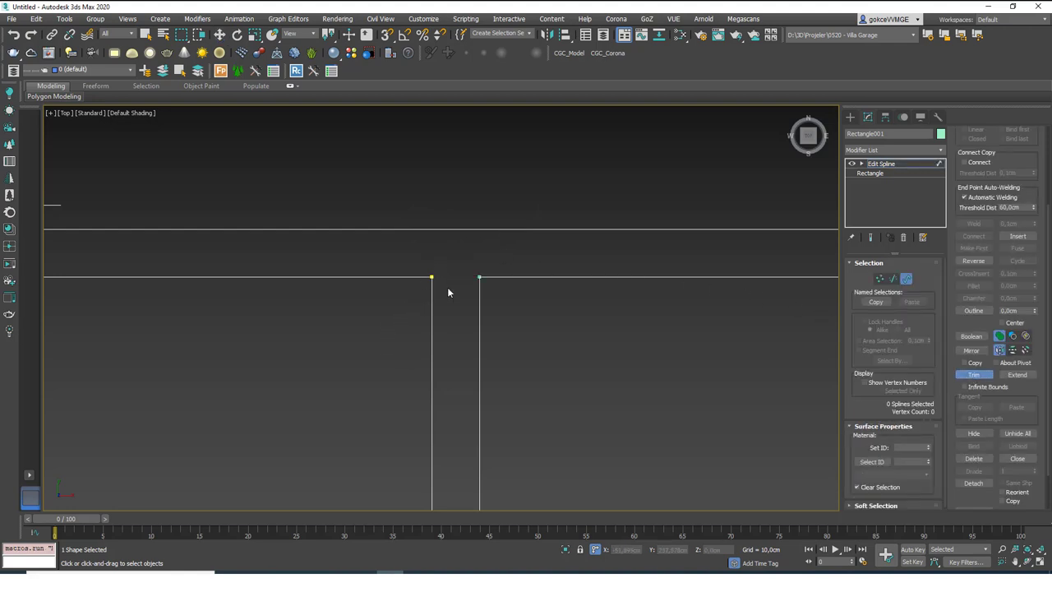
key(w)
scroll(419, 296, down, 5)
scroll(415, 272, up, 4)
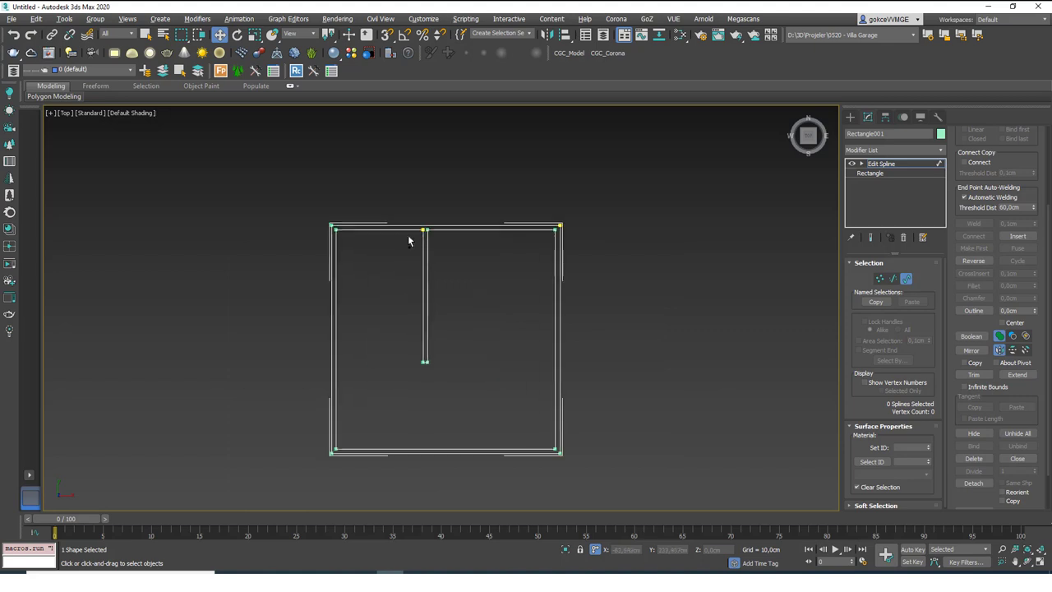
Step: Select every vertex of the plan and weld them with a 0.1 cm threshold
key(ctrl+a)
key(1)
key(ctrl+a)
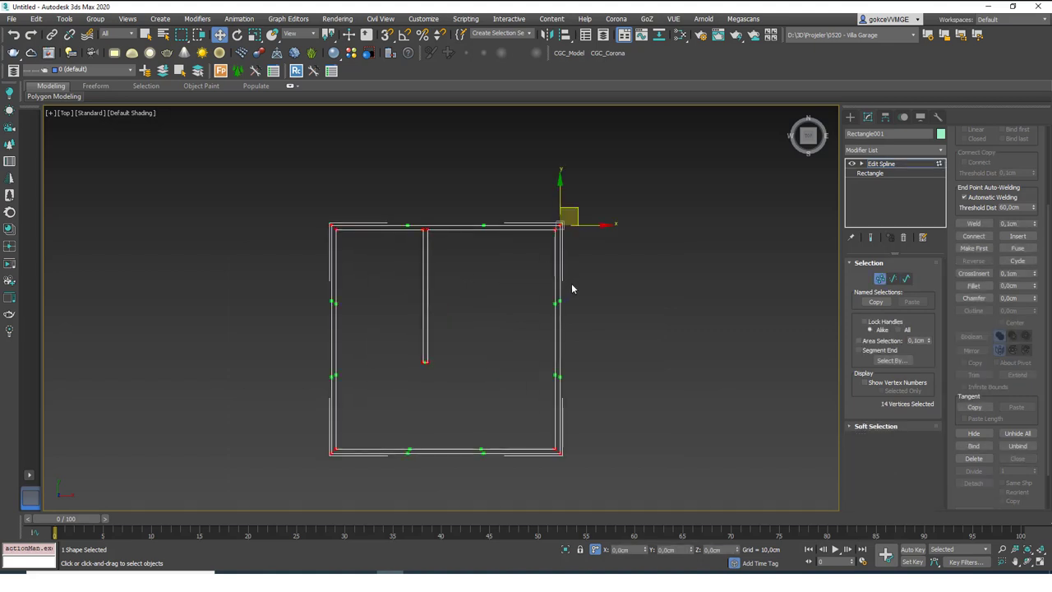
click(974, 223)
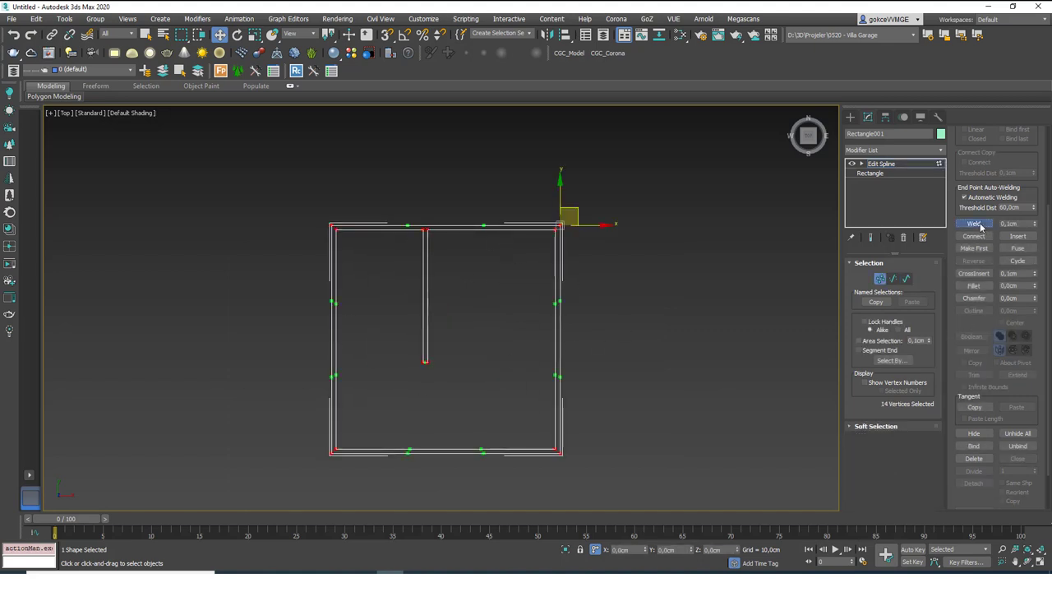
Step: Add an Extrude modifier to the wall plan with an amount of 83 cm and view it in 3D
click(881, 163)
click(891, 151)
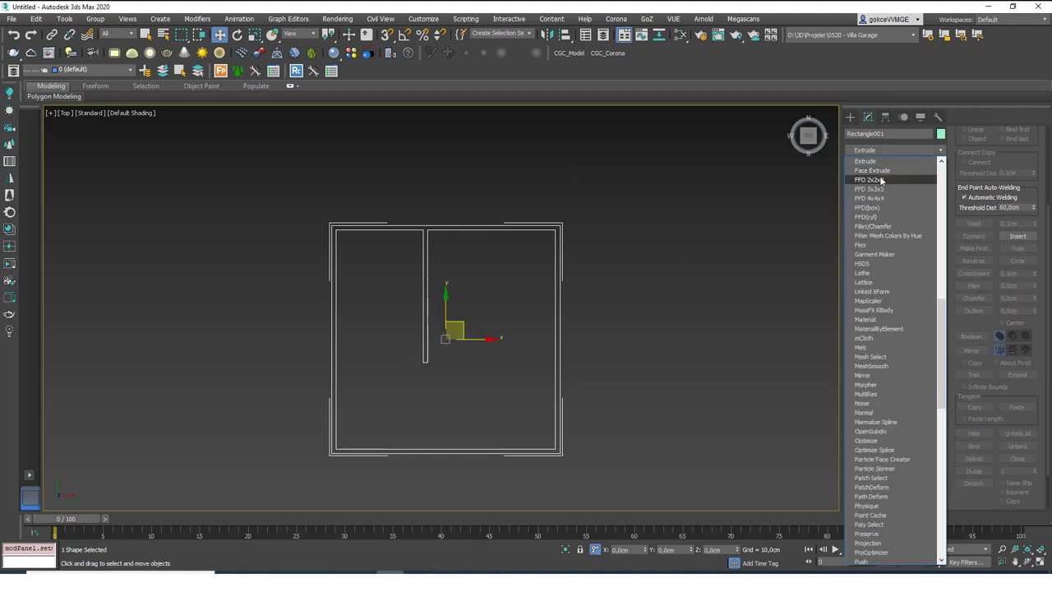
click(880, 166)
alt+middle_drag(458, 322, 624, 265)
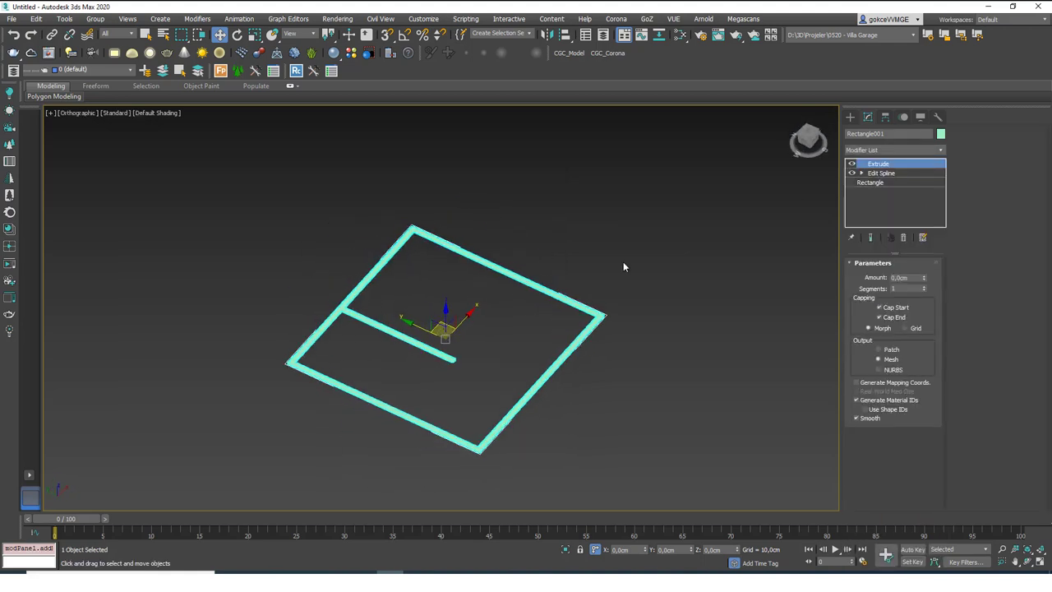
drag(923, 278, 918, 199)
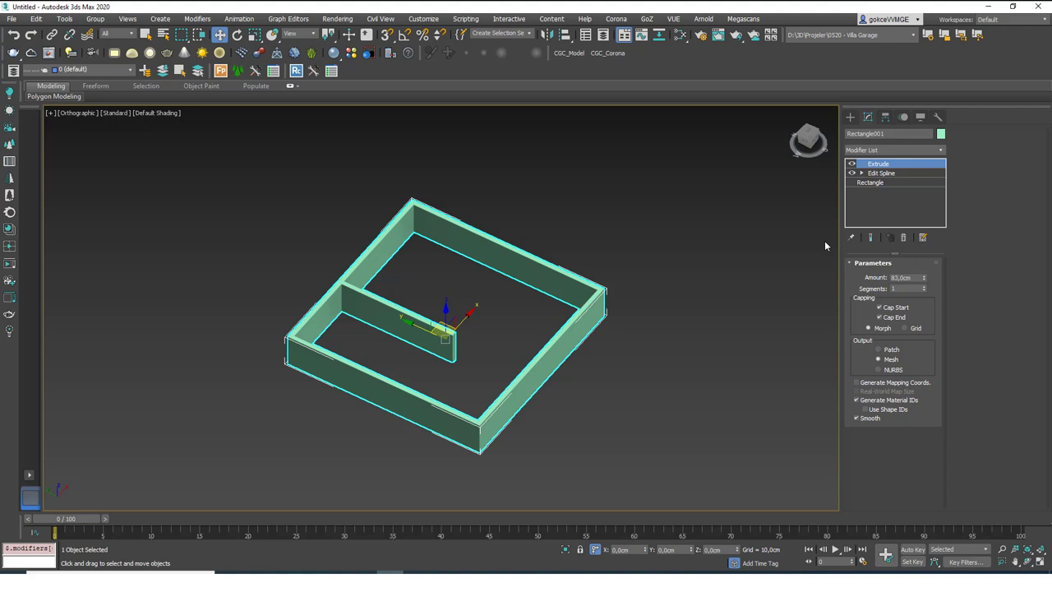
middle_drag(481, 323, 477, 306)
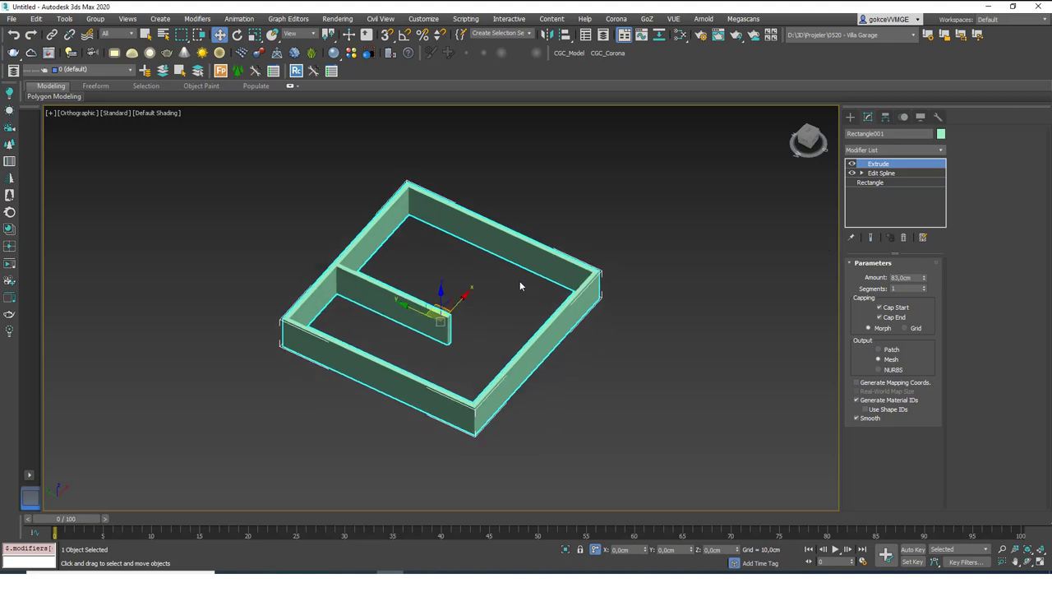
Step: Remove the Extrude modifier and return to the Top view of the wall plan
click(904, 238)
key(t)
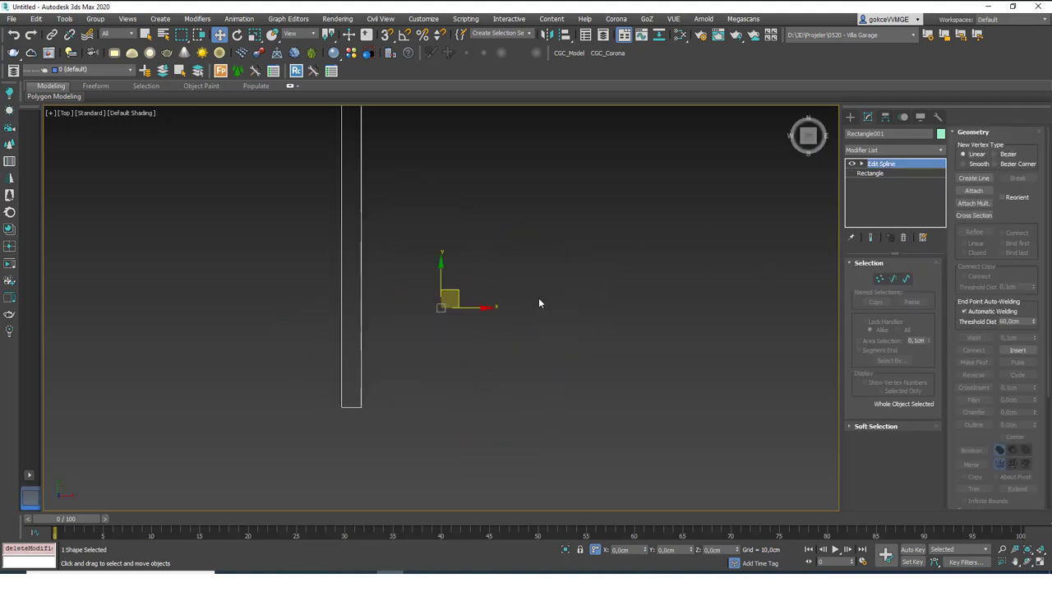
scroll(415, 247, up, 2)
middle_drag(412, 245, 409, 251)
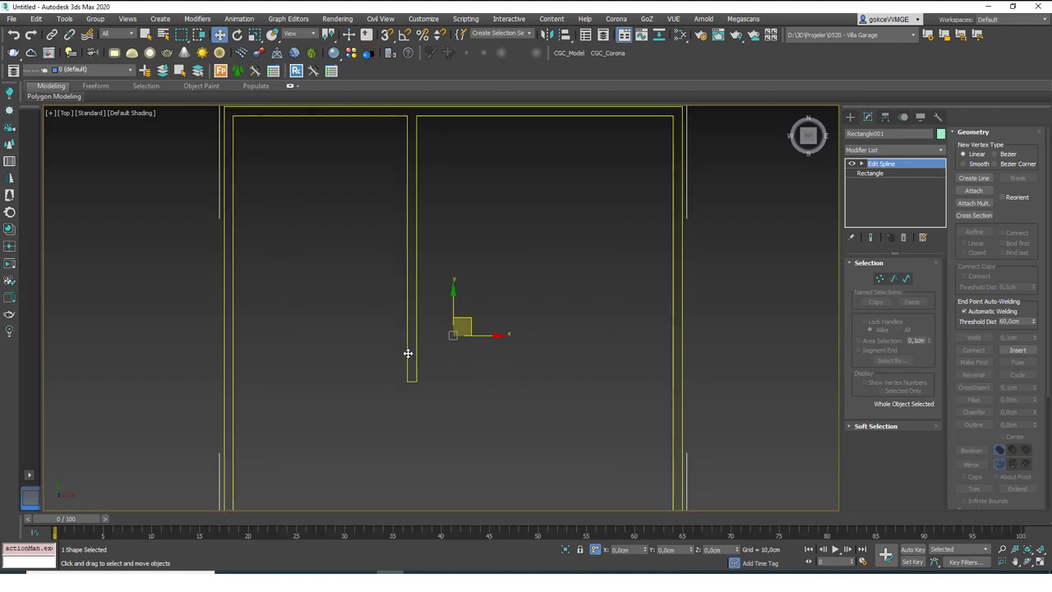
Step: Delete the segment forming the partition's long right side
scroll(408, 353, up, 2)
key(2)
click(423, 312)
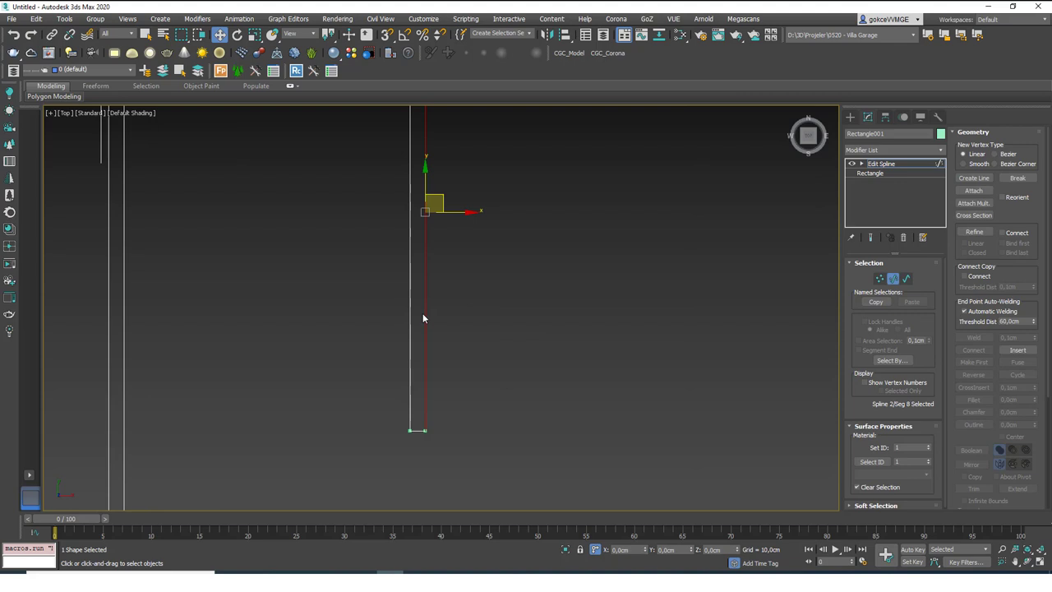
key(Delete)
Step: Extend the partition's short end segment to the right wall's inner line
scroll(426, 359, down, 2)
middle_drag(417, 386, 401, 366)
key(3)
drag(976, 415, 975, 306)
click(1017, 382)
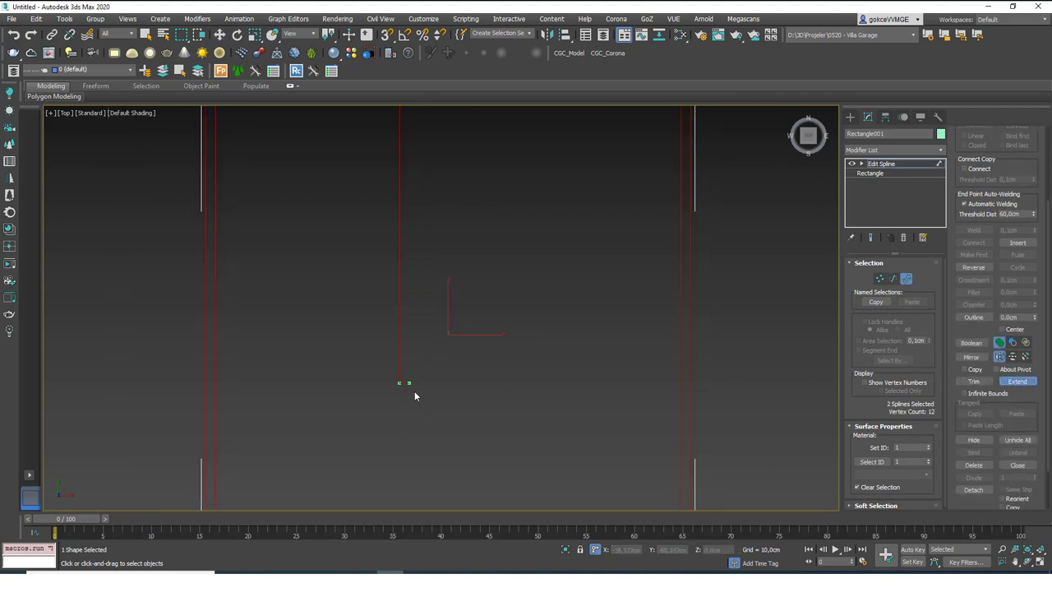
click(409, 381)
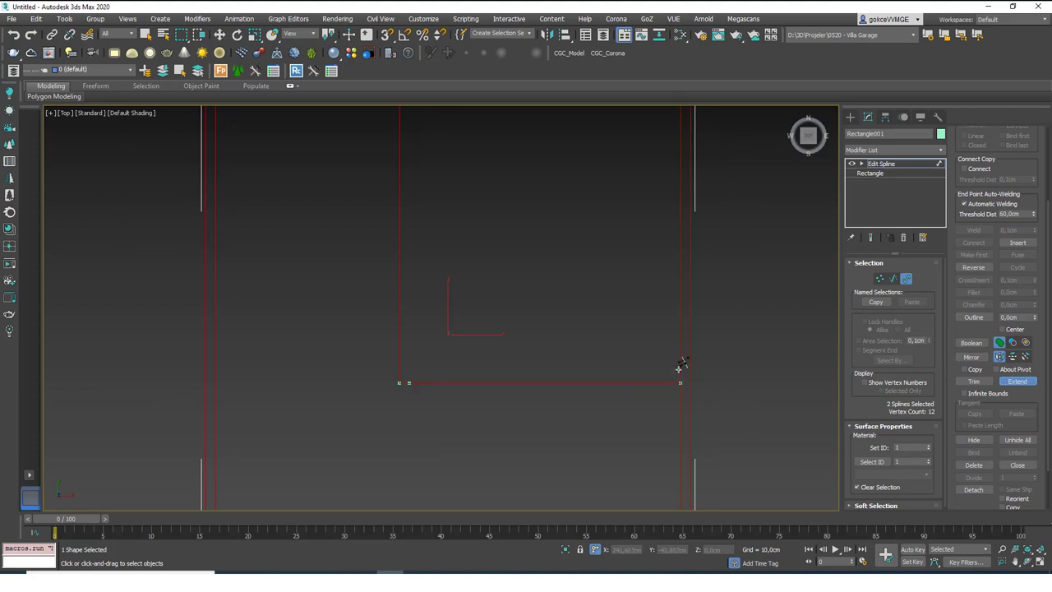
key(w)
scroll(566, 295, down, 3)
scroll(519, 272, up, 2)
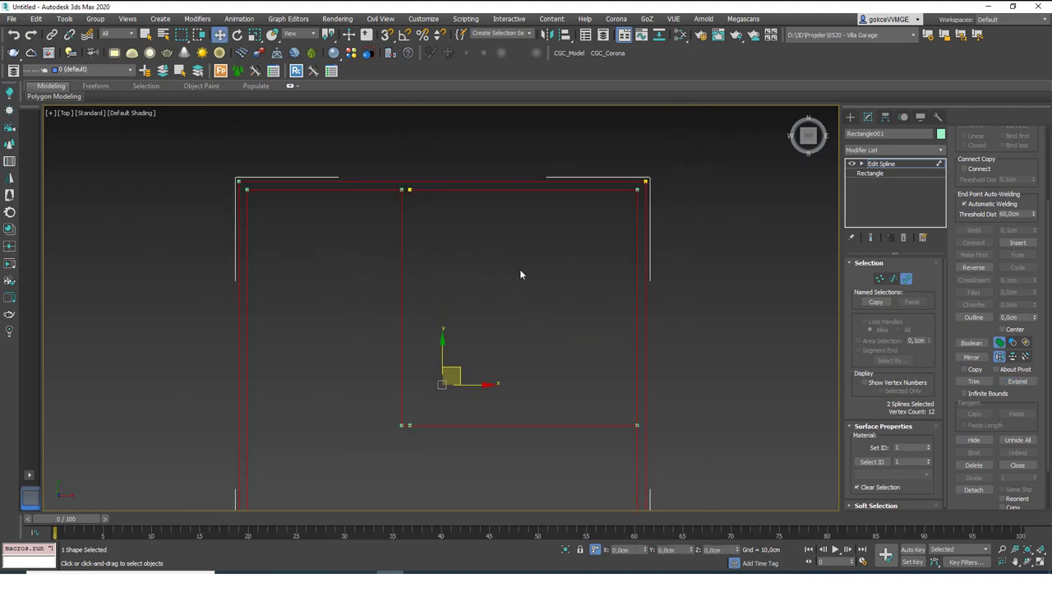
Step: Delete the extra vertex on the extended horizontal line, next to the partition's lower corner
click(475, 311)
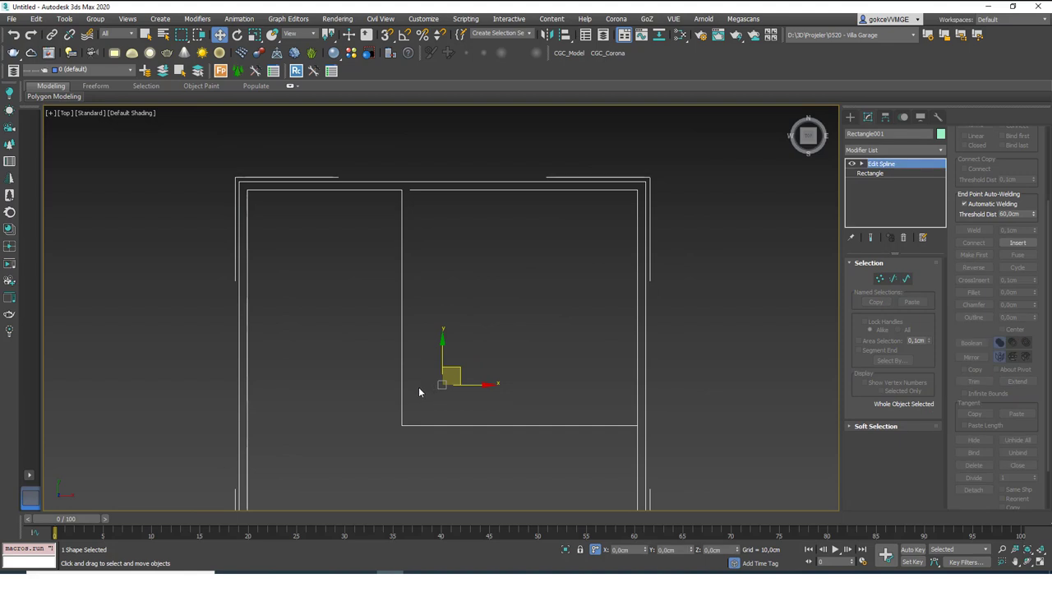
key(1)
click(410, 425)
drag(421, 424, 413, 325)
Step: Break the vertex where the partition line meets the upper wall's inner line
key(2)
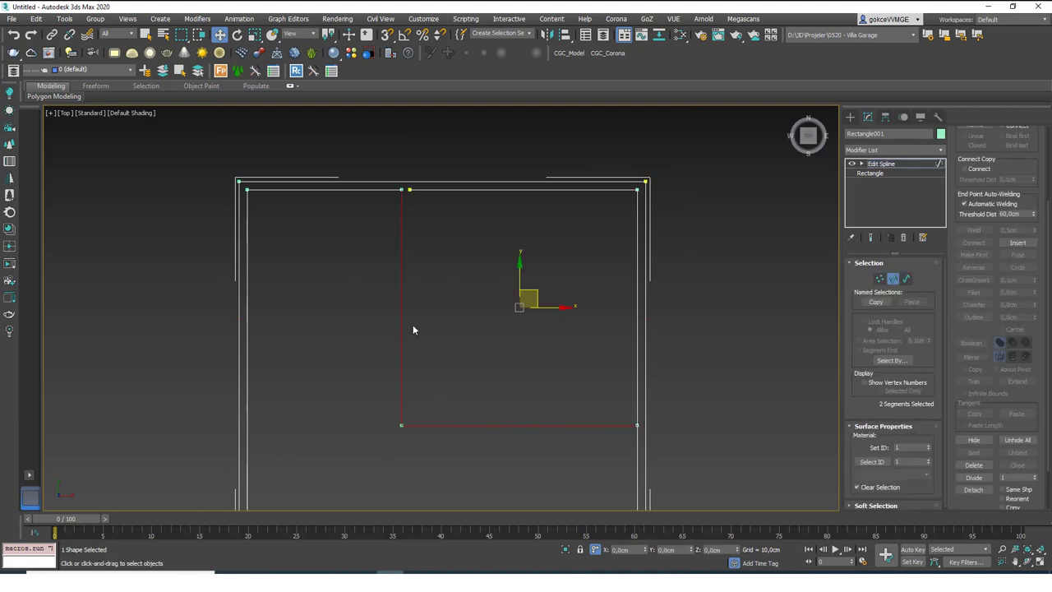
scroll(1027, 272, up, 3)
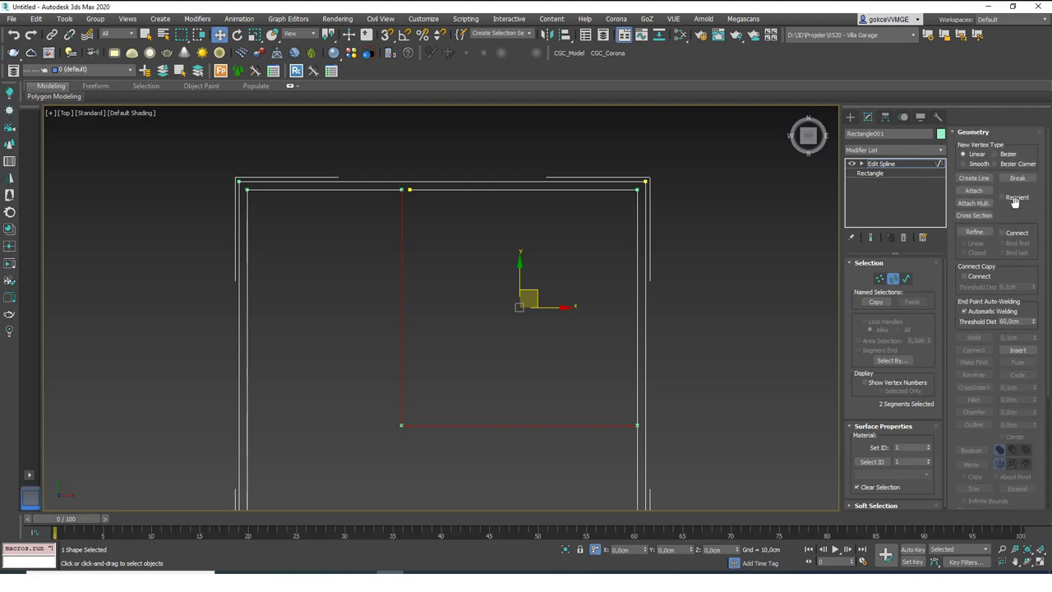
key(1)
click(401, 190)
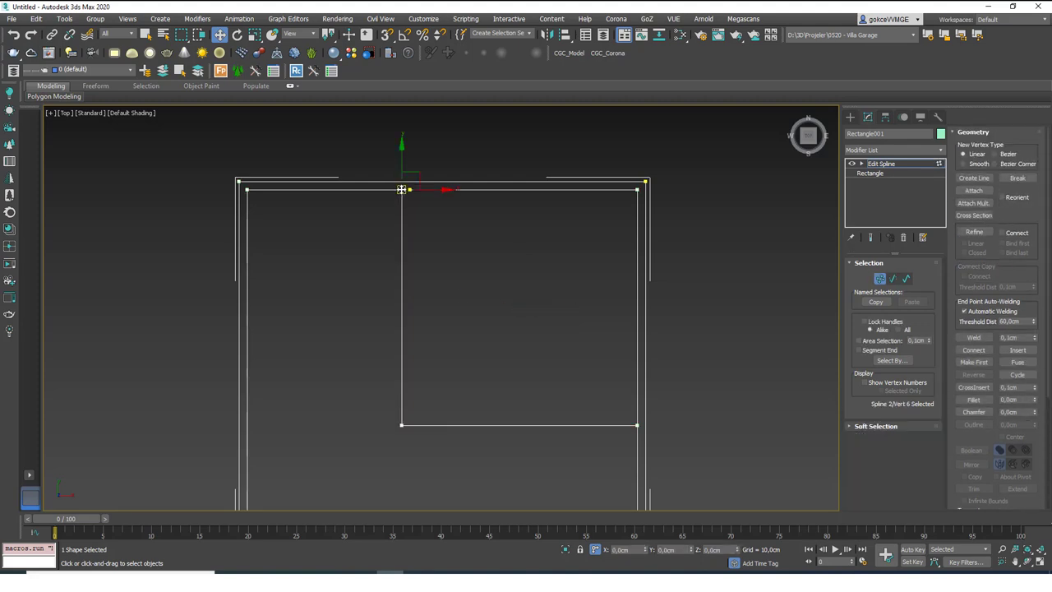
click(1016, 179)
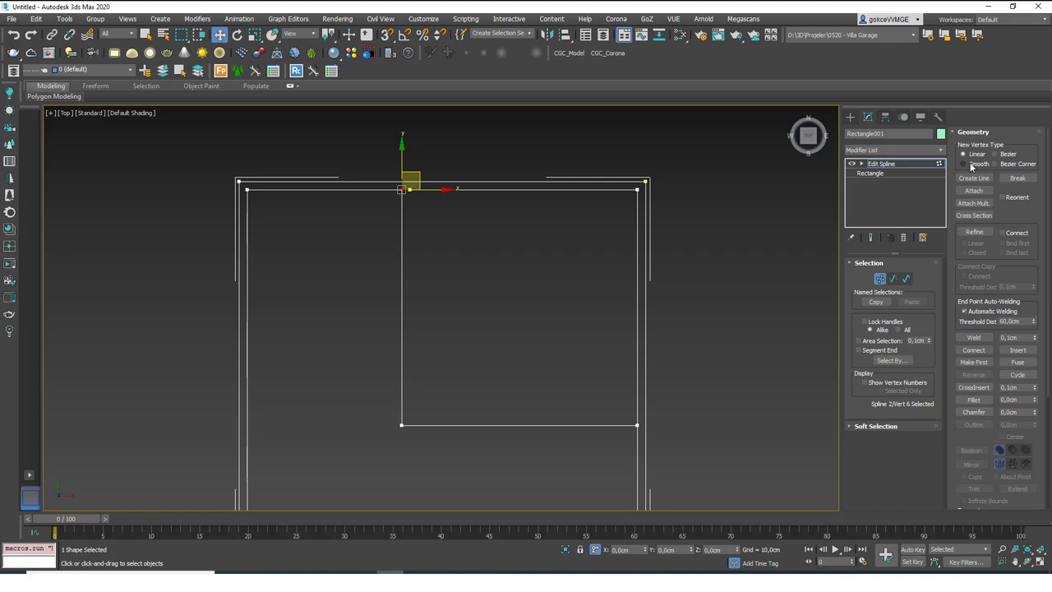
click(1018, 177)
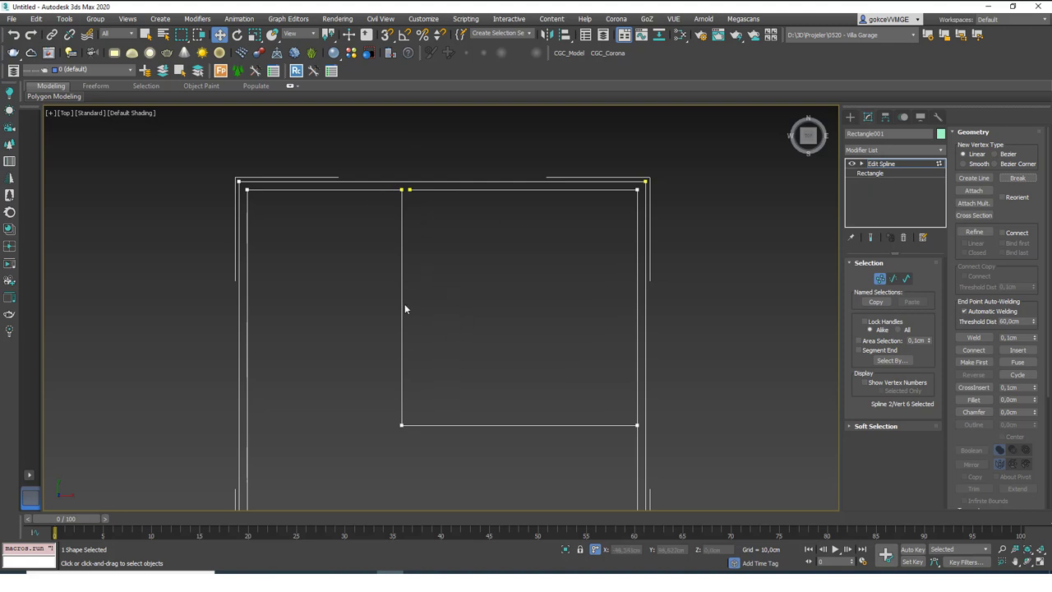
Step: Outline the separated L-shaped partition spline toward its inner side, matching the outer walls' 10 cm thickness
key(3)
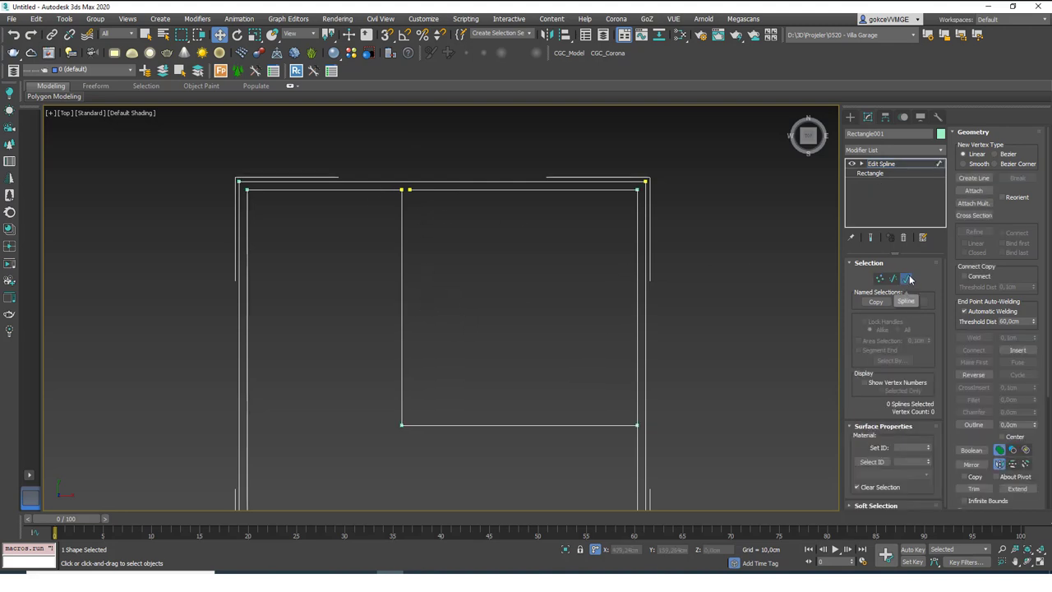
click(400, 284)
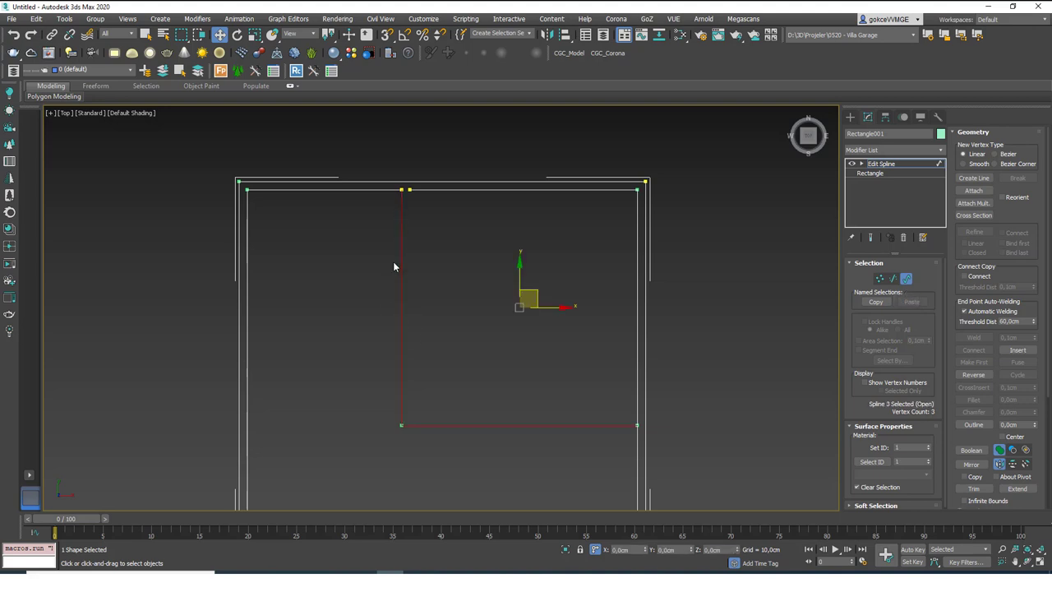
scroll(986, 296, down, 3)
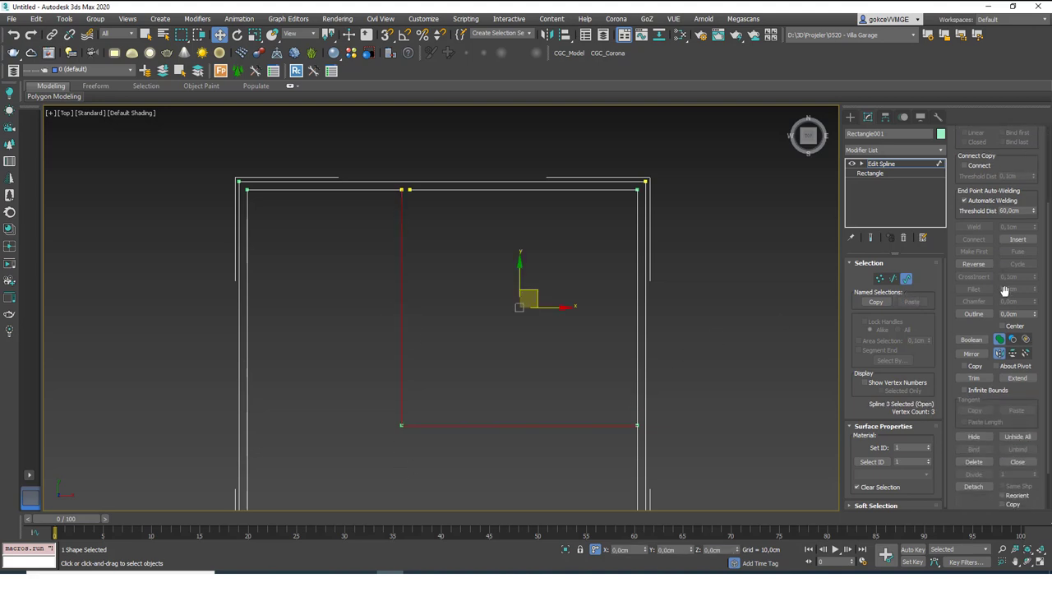
click(1018, 314)
text(20)
key(Return)
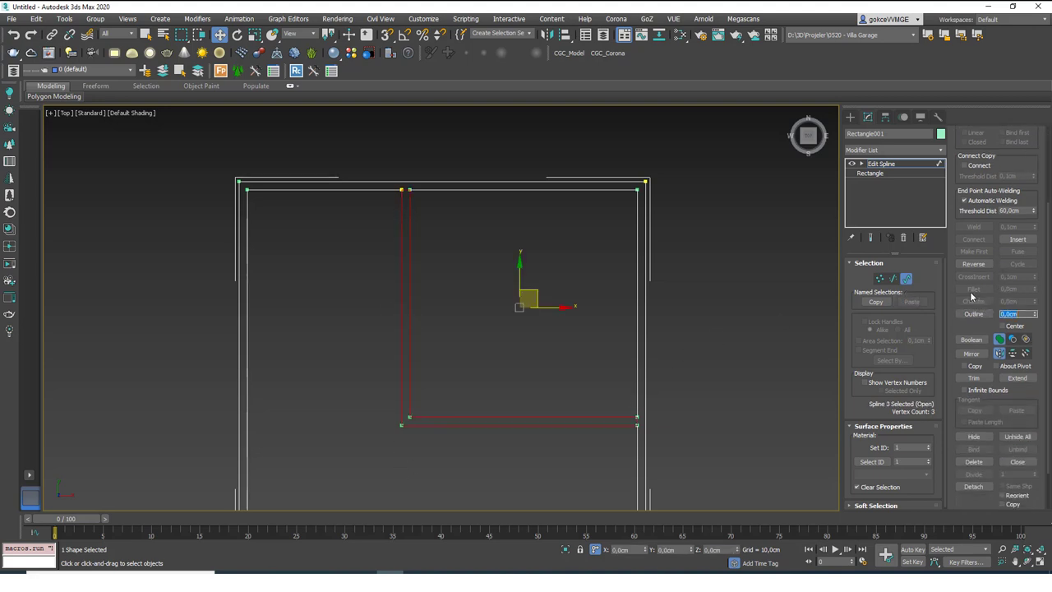
Step: Delete the partition's short closing segment where it meets the upper wall
middle_drag(487, 295, 537, 354)
click(699, 287)
scroll(417, 210, up, 5)
key(2)
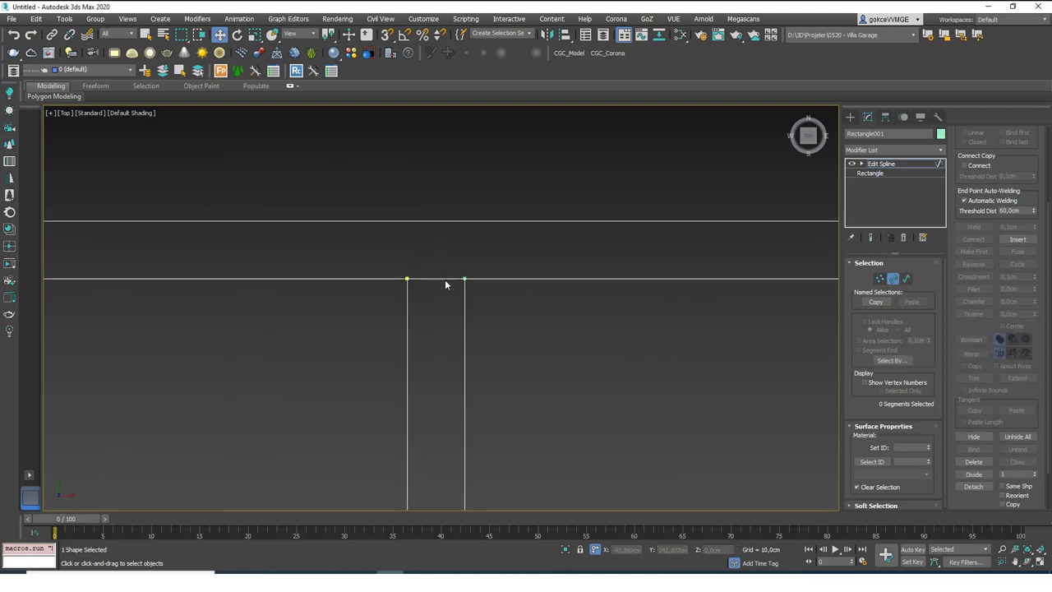
click(444, 280)
key(Delete)
middle_drag(443, 306, 352, 209)
scroll(365, 228, down, 5)
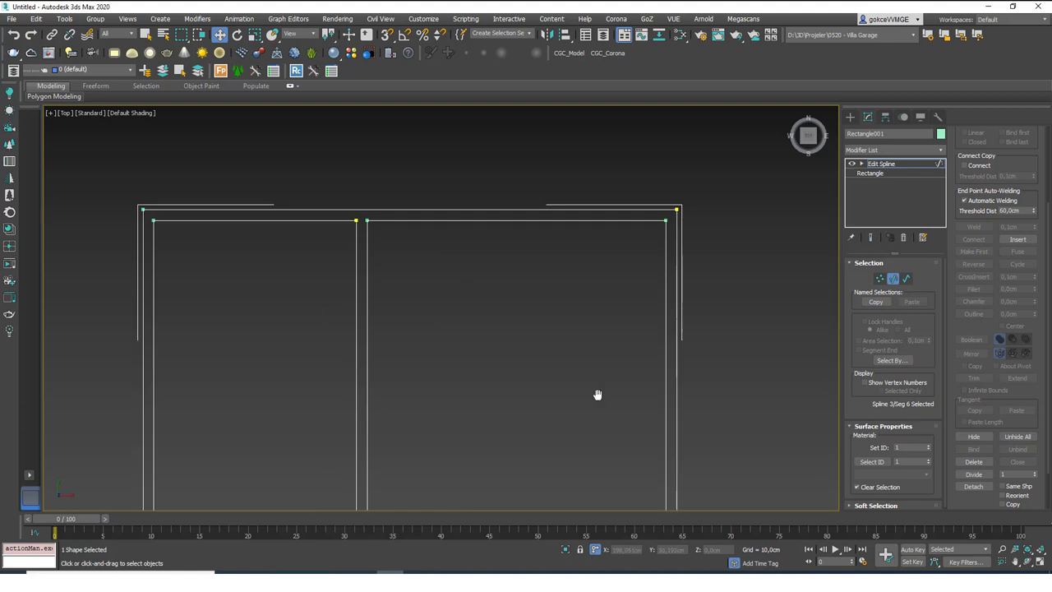
Step: Try to trim the right wall's inner line between the partition's two horizontal lines, then undo the trims
middle_drag(598, 395, 466, 148)
scroll(494, 299, up, 4)
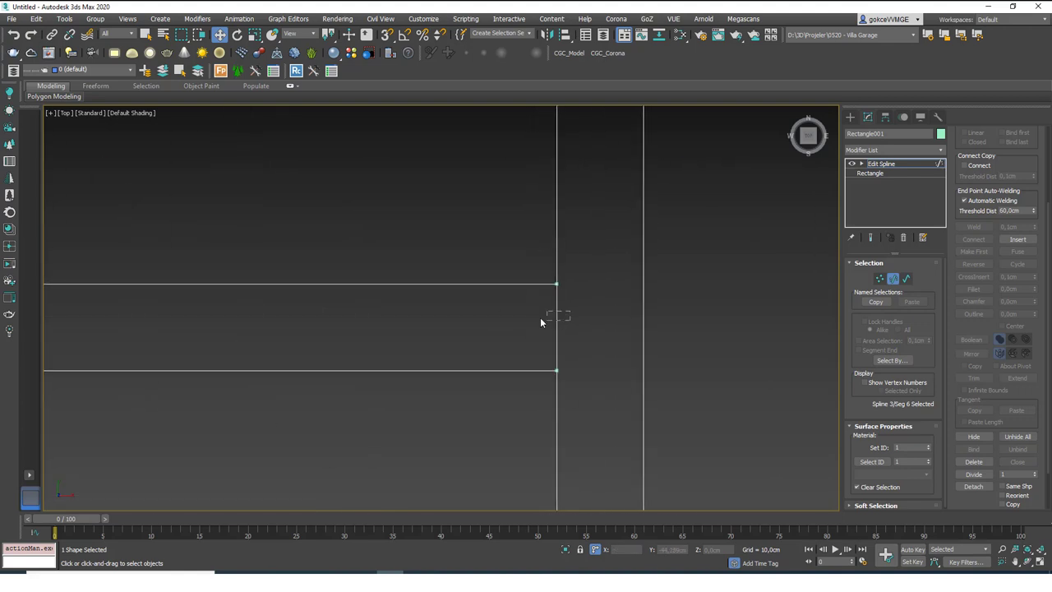
click(557, 339)
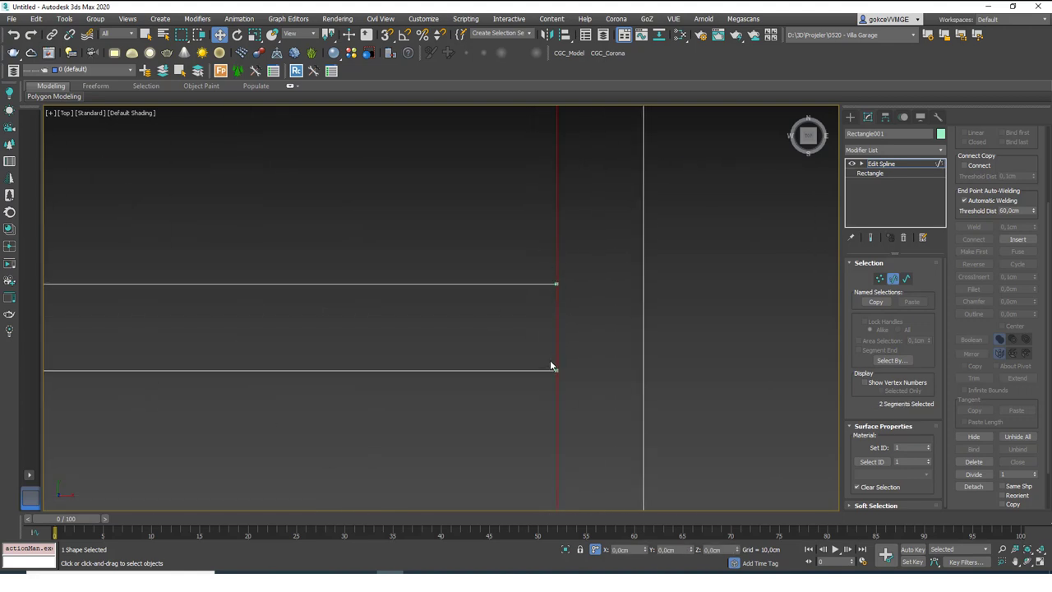
click(575, 341)
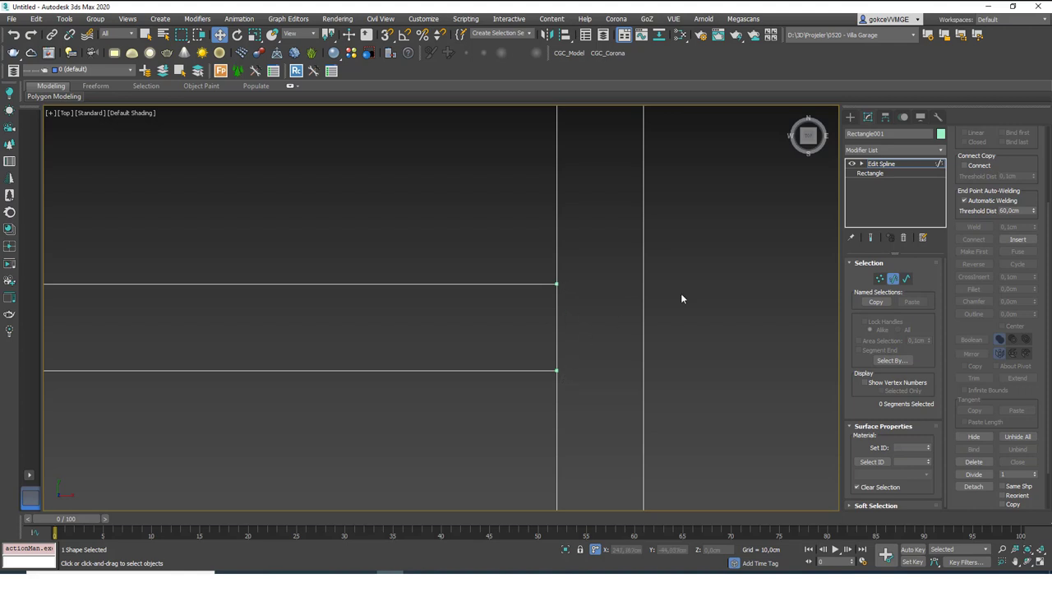
key(3)
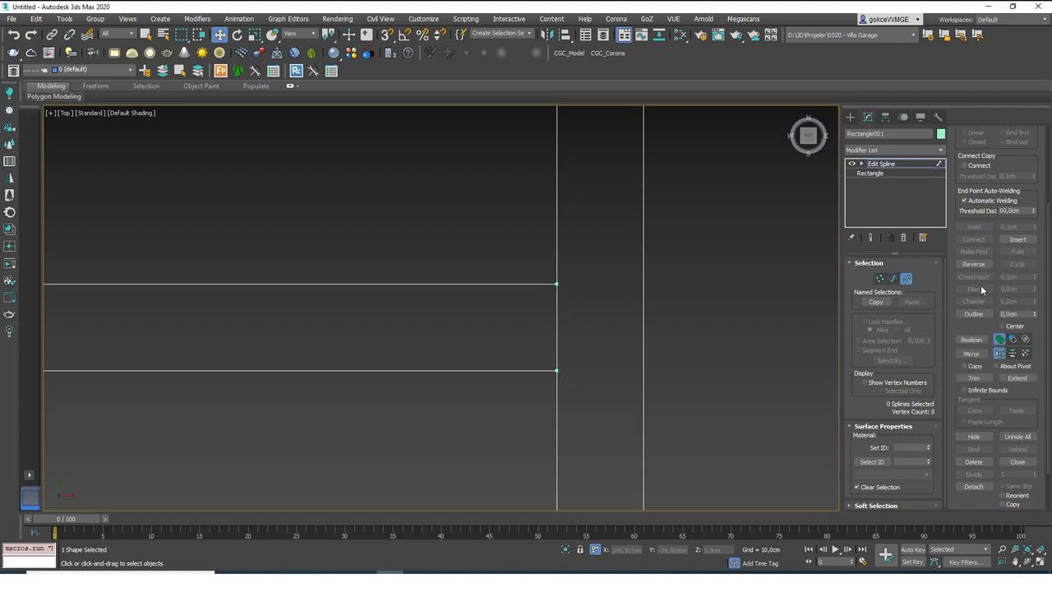
click(974, 377)
click(556, 335)
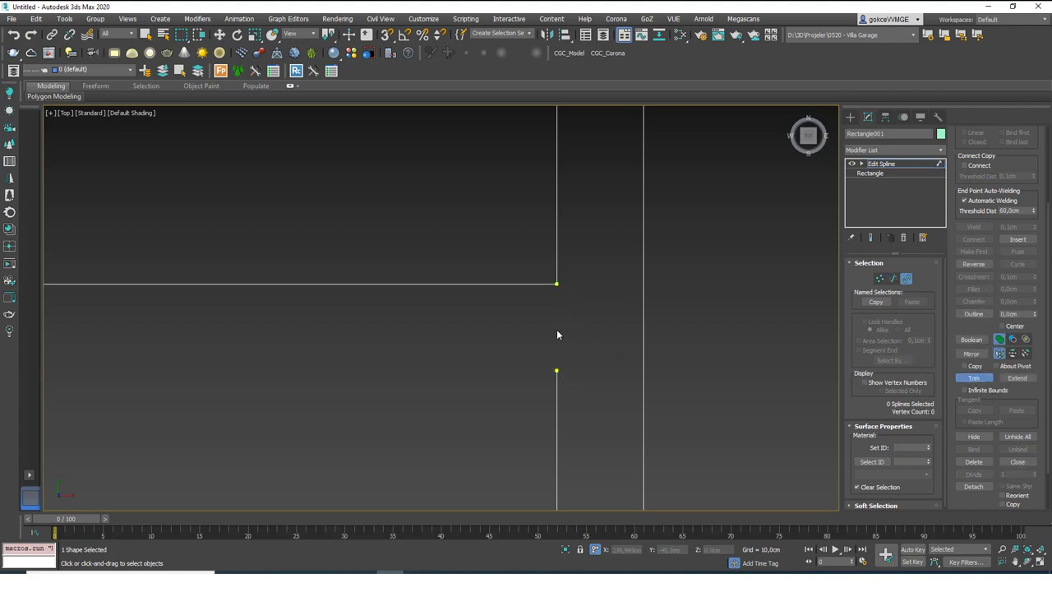
key(ctrl+z)
click(556, 339)
key(ctrl+z)
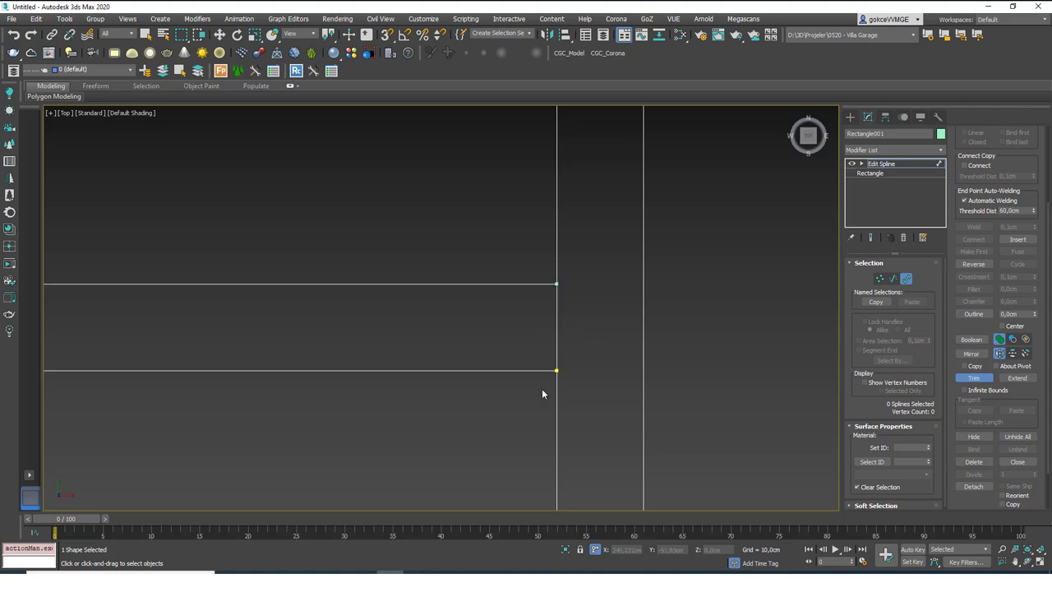
right_click(570, 338)
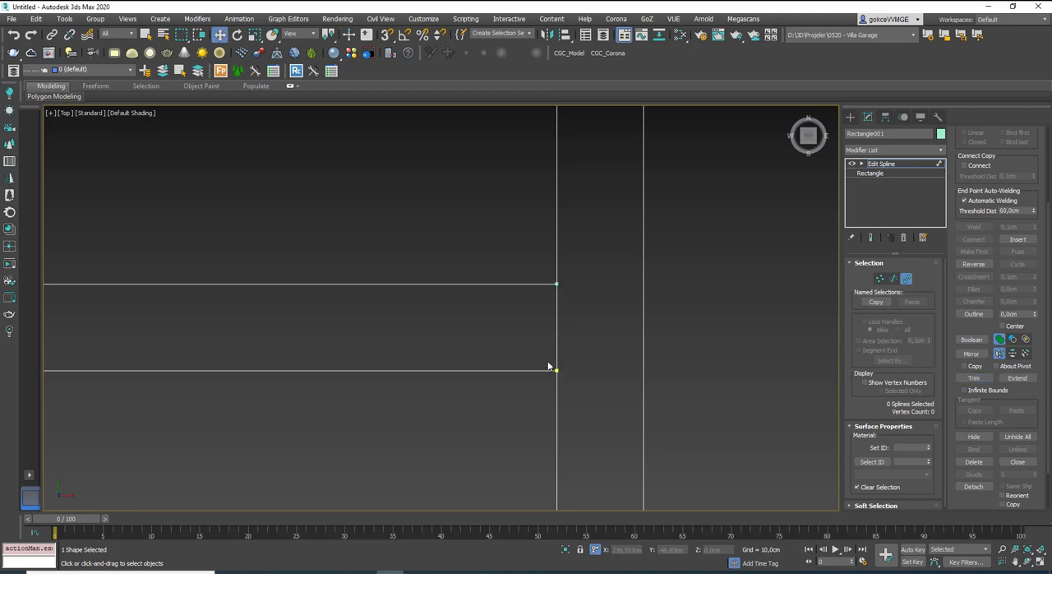
key(1)
drag(548, 364, 597, 373)
key(ctrl+z)
key(ctrl+z)
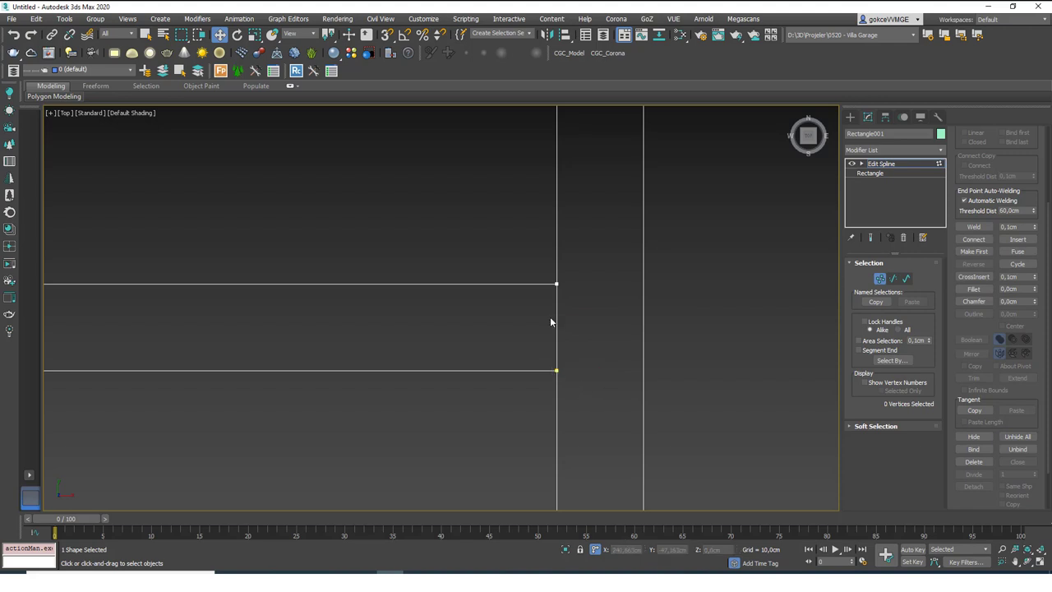
Step: Delete the vertex where the partition's lower line meets the right wall's inner line
middle_drag(558, 383, 552, 349)
click(550, 336)
key(Delete)
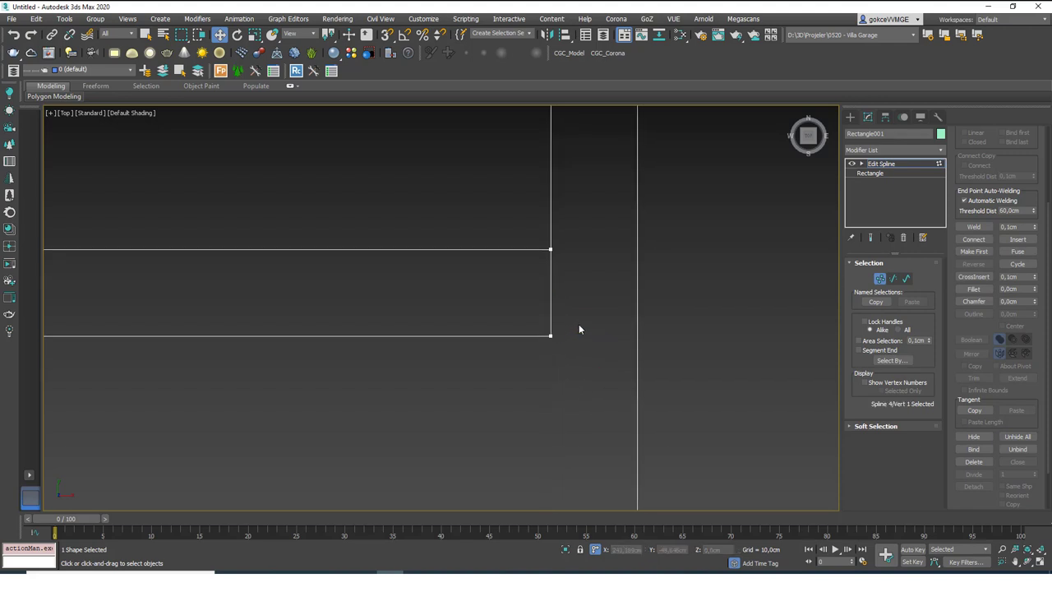
Step: Delete the short segment closing the partition's right end between its two horizontal lines
scroll(571, 320, down, 5)
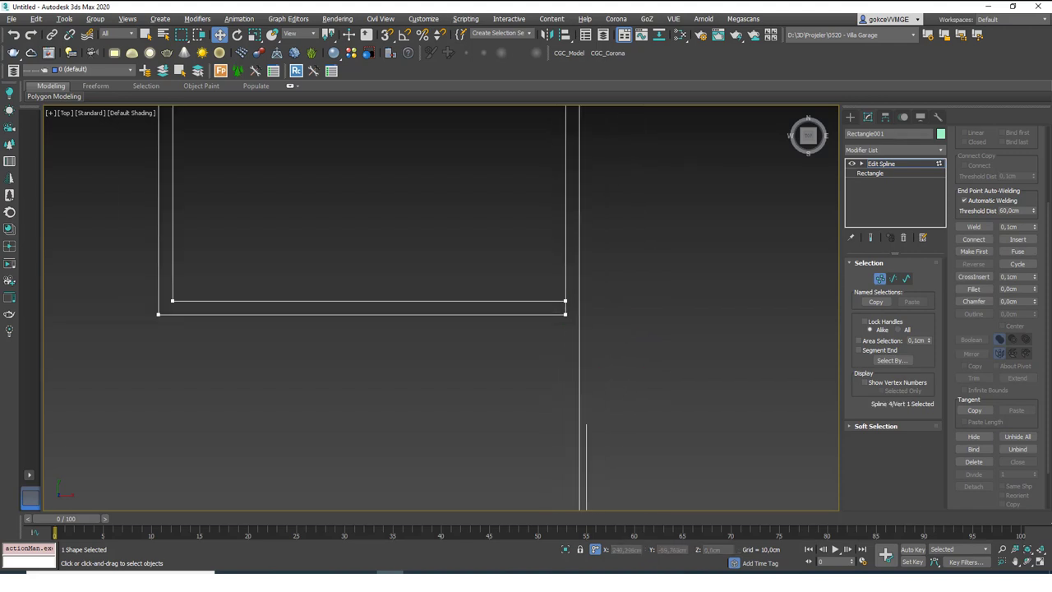
scroll(569, 295, up, 4)
key(2)
click(559, 296)
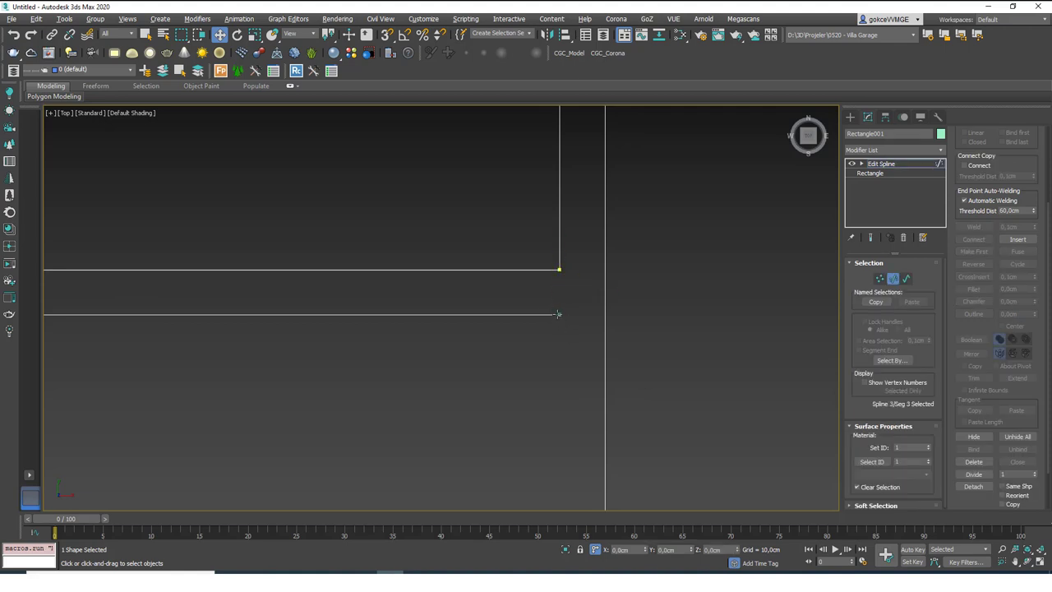
scroll(563, 310, down, 10)
middle_drag(576, 291, 578, 339)
key(2)
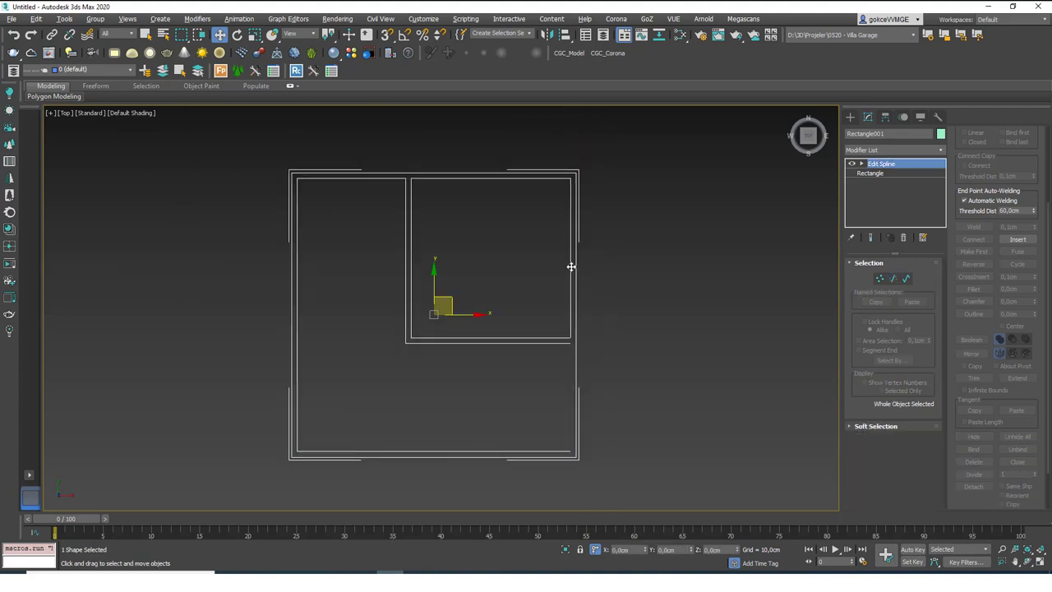
Step: Try to copy the right wall's inner segment down into the gap below the partition, then undo it
key(2)
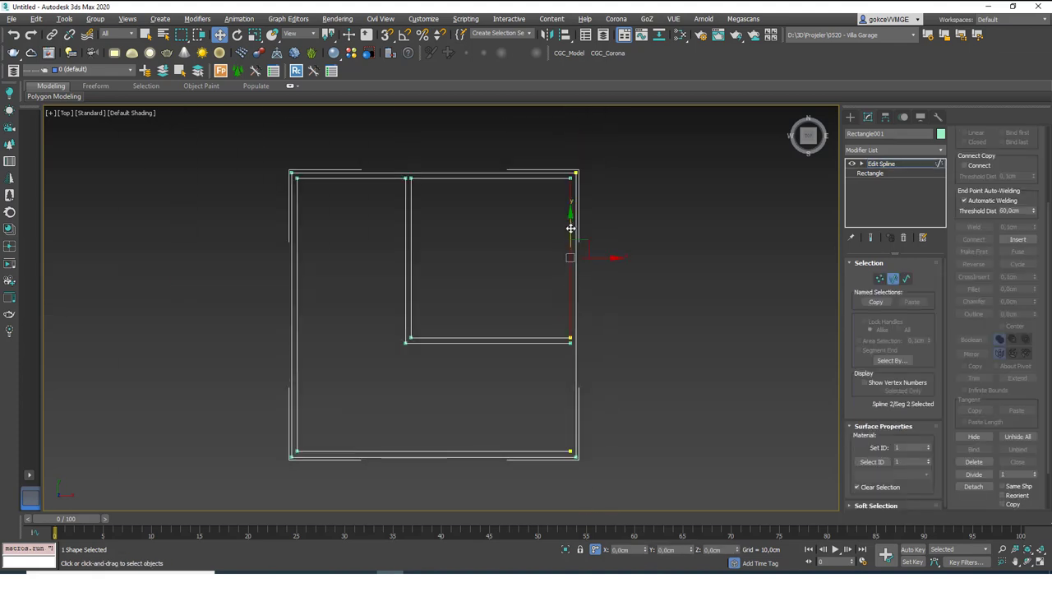
drag(569, 271, 568, 327)
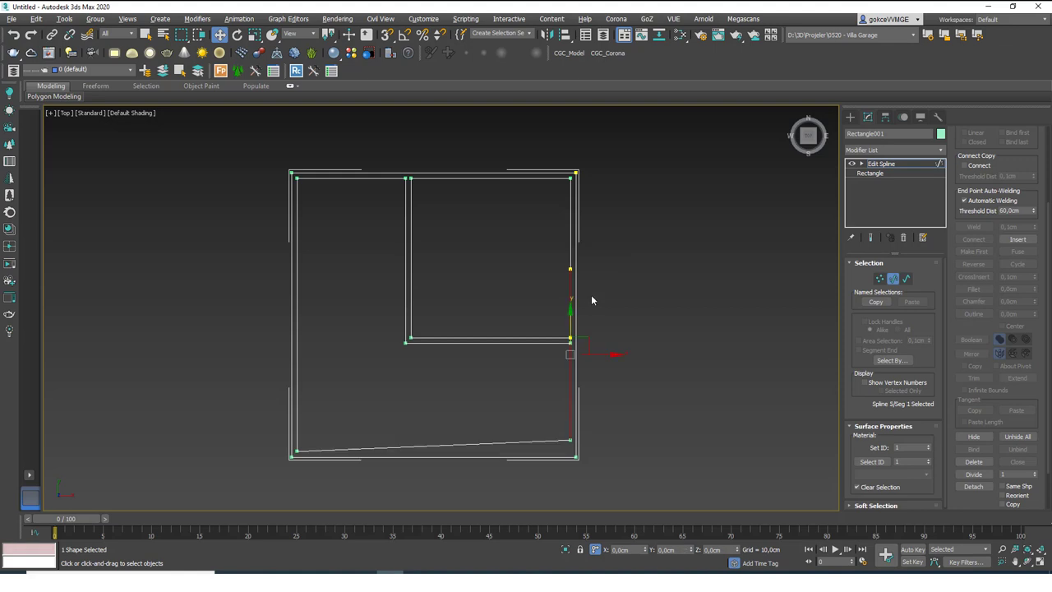
click(593, 284)
middle_drag(569, 250, 562, 239)
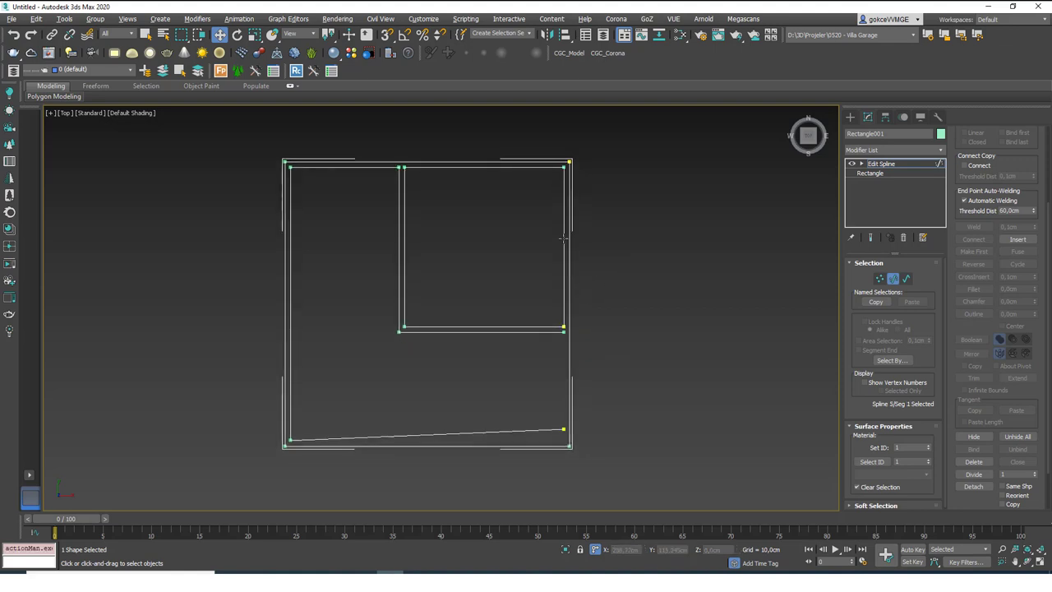
key(ctrl+z)
key(ctrl+z)
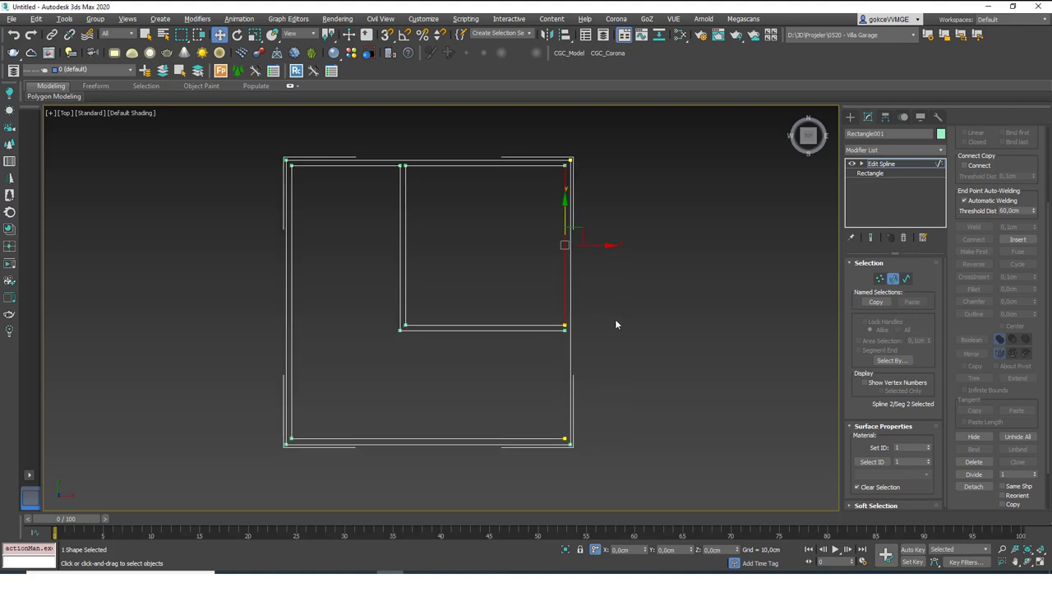
click(615, 325)
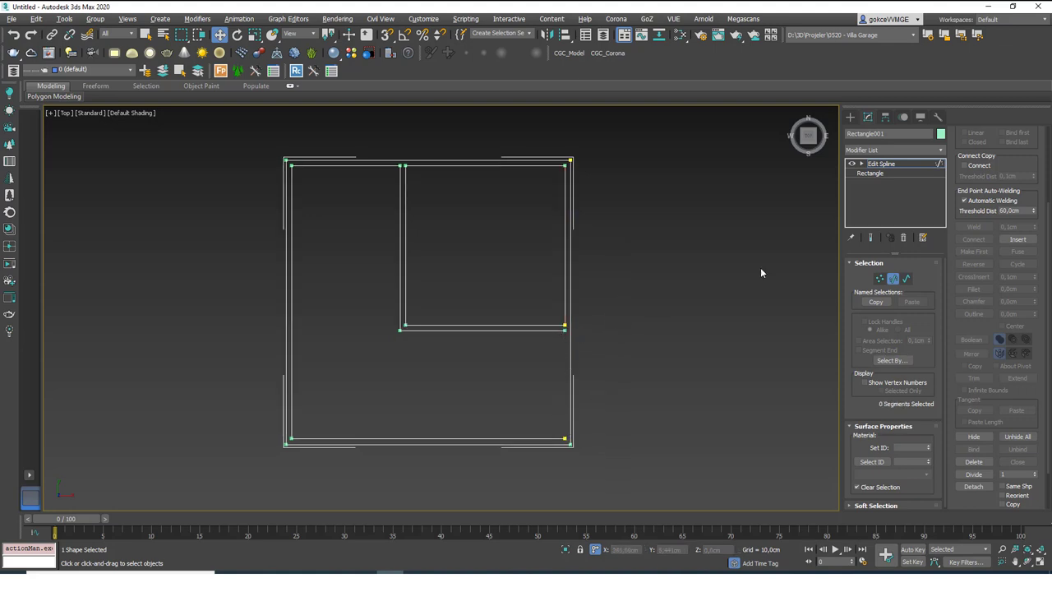
Step: Create a line between the partition's lower end vertex and the room's lower-right inner corner to restore the right wall's inner line
scroll(1038, 197, up, 3)
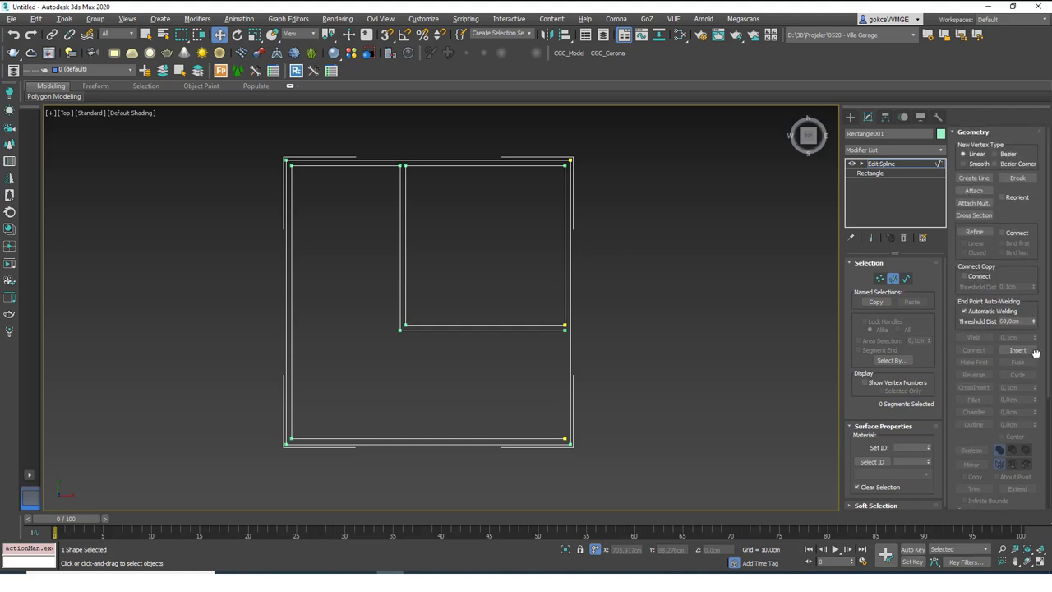
click(972, 177)
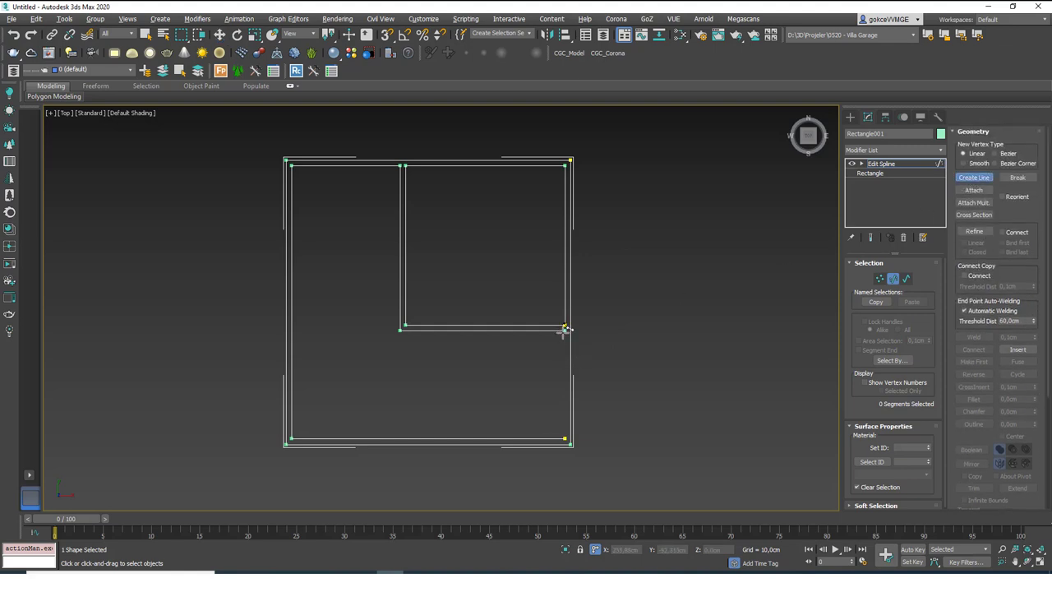
click(568, 441)
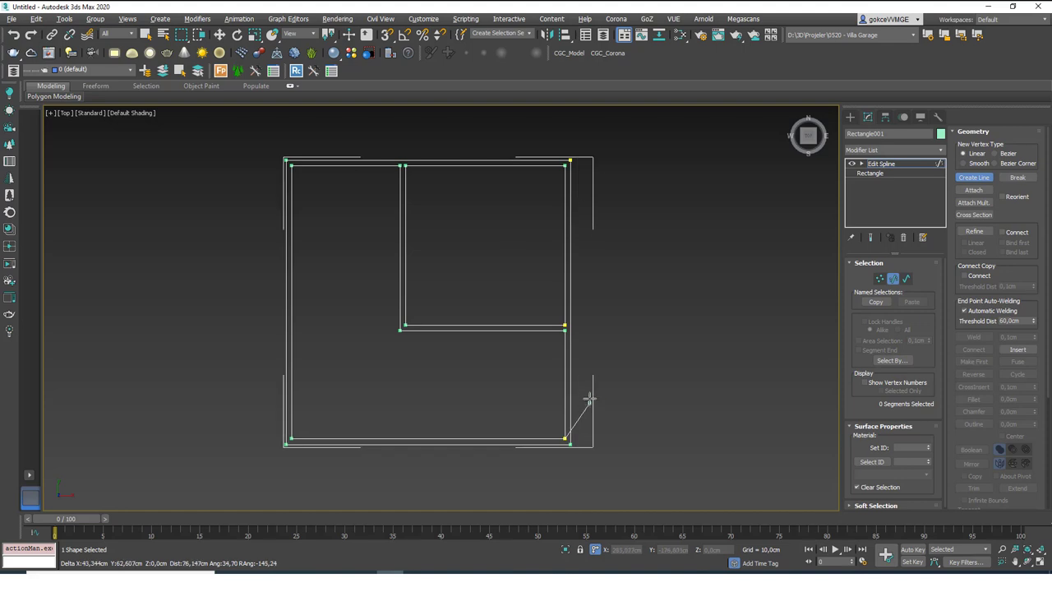
right_click(592, 351)
right_click(593, 352)
middle_drag(577, 296, 586, 293)
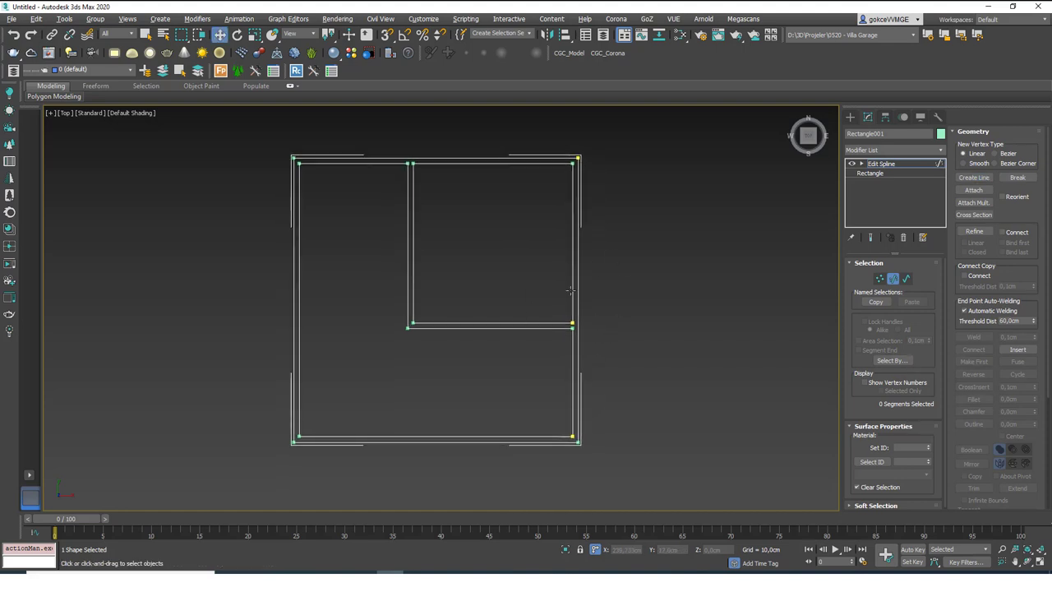
Step: Select all vertices of the plan and weld them with a 0,1cm threshold
key(1)
key(ctrl+a)
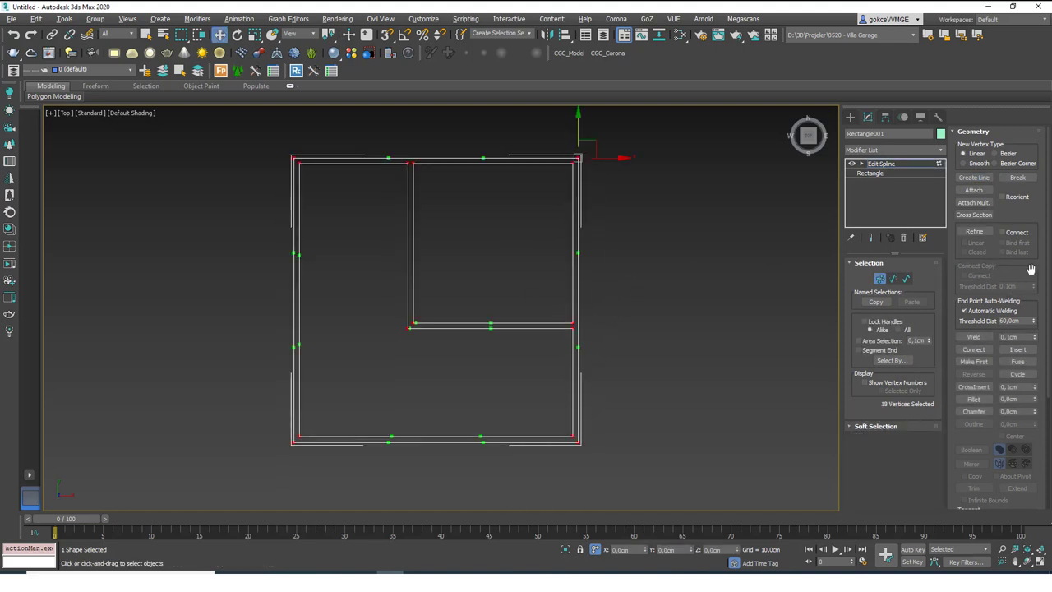
scroll(1031, 269, down, 2)
click(973, 266)
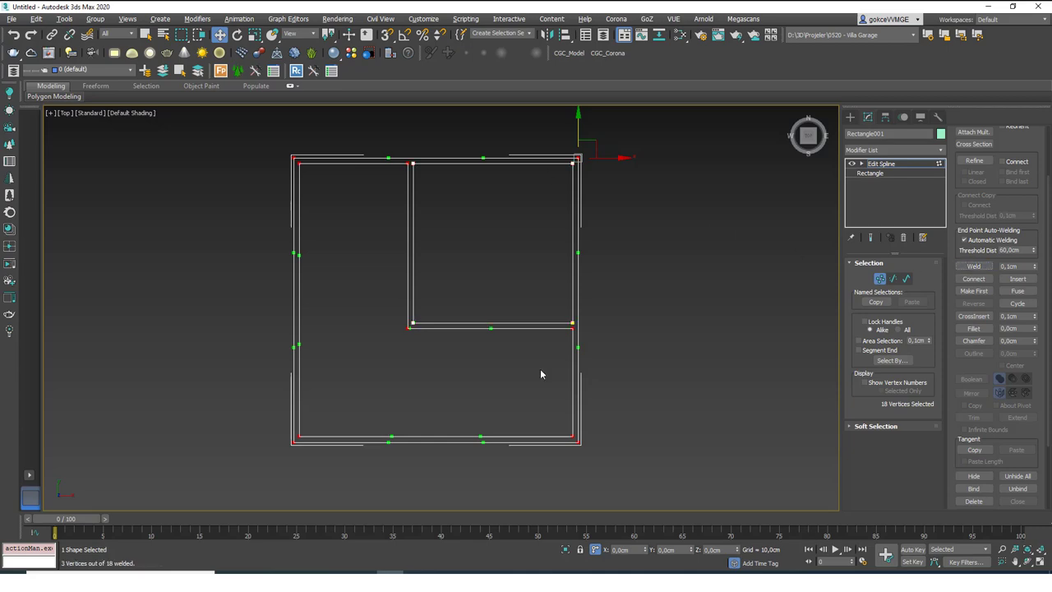
Step: Apply an Extrude modifier to the wall plan and view the result in 3D
click(887, 162)
click(892, 150)
text(ex)
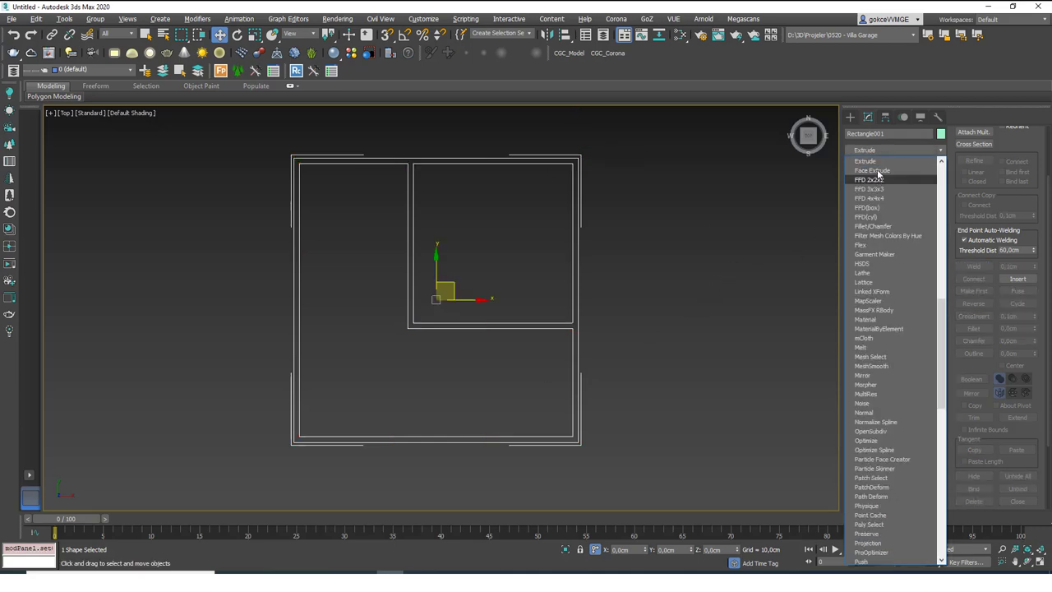
key(Return)
alt+middle_drag(749, 209, 603, 300)
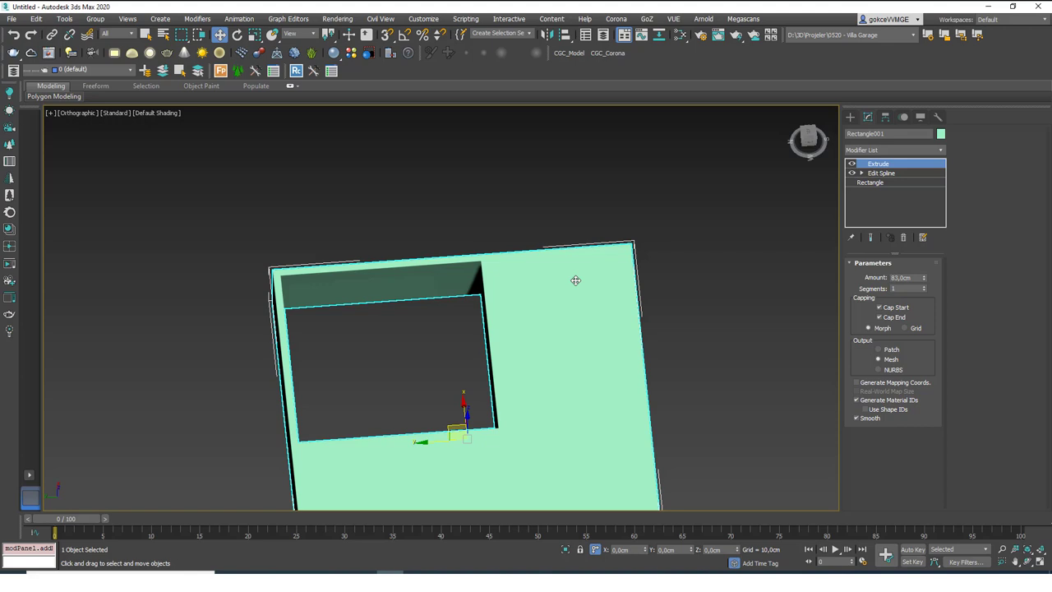
Step: Return to the Edit Spline level in the Top view and examine the lower-right inner corner for a gap
click(878, 182)
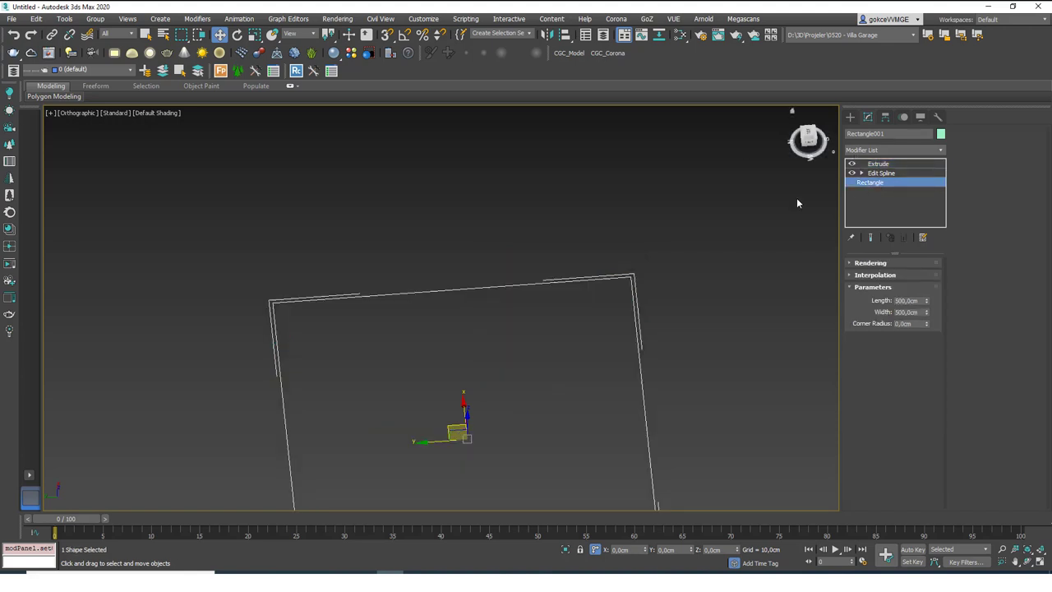
click(895, 173)
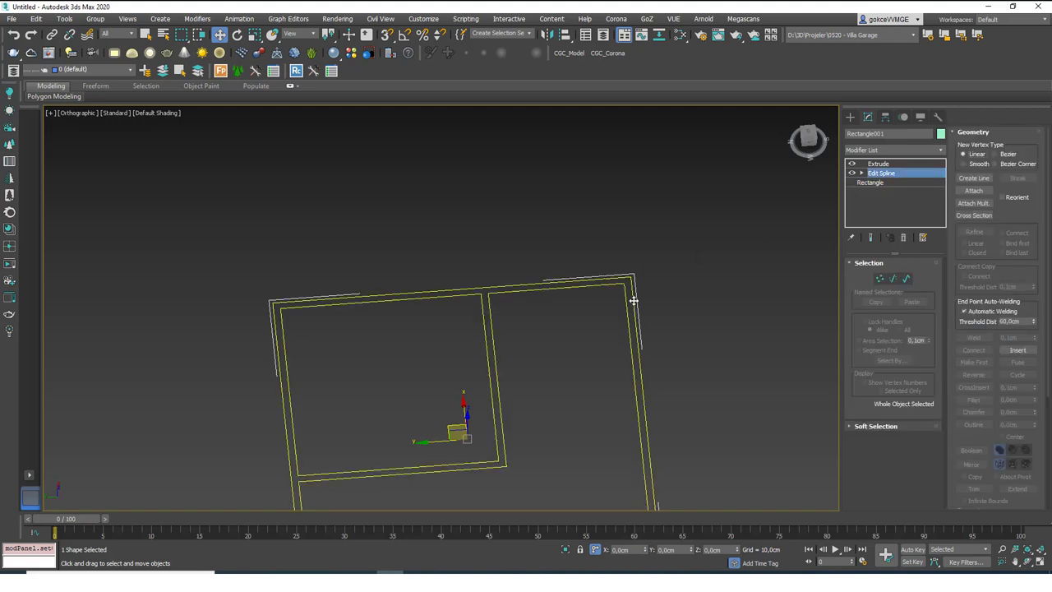
alt+middle_drag(631, 299, 563, 362)
key(t)
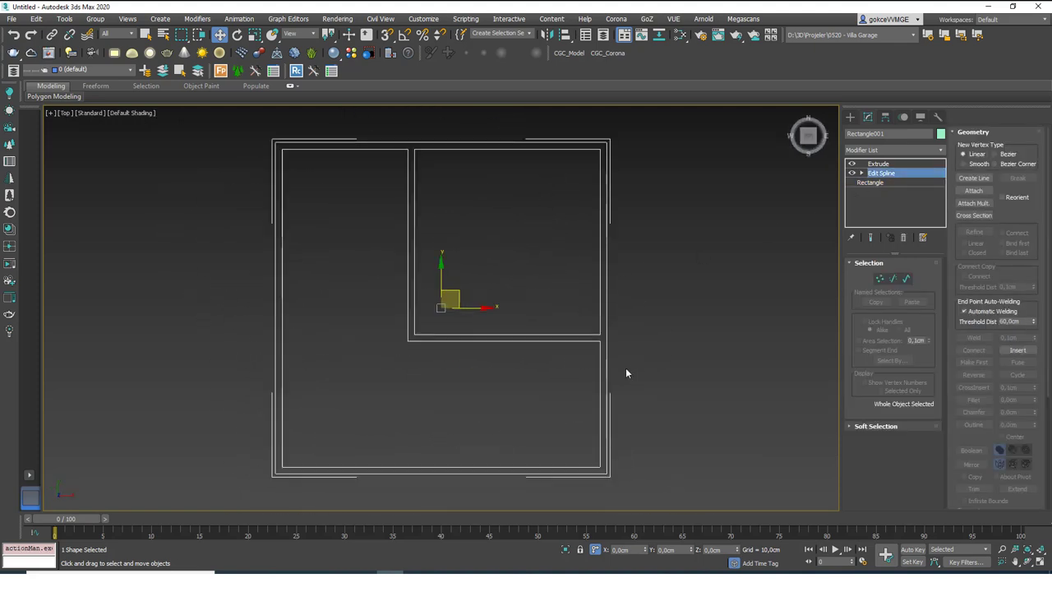
scroll(611, 461, up, 2)
middle_drag(610, 461, 568, 369)
scroll(568, 370, up, 12)
scroll(508, 370, up, 5)
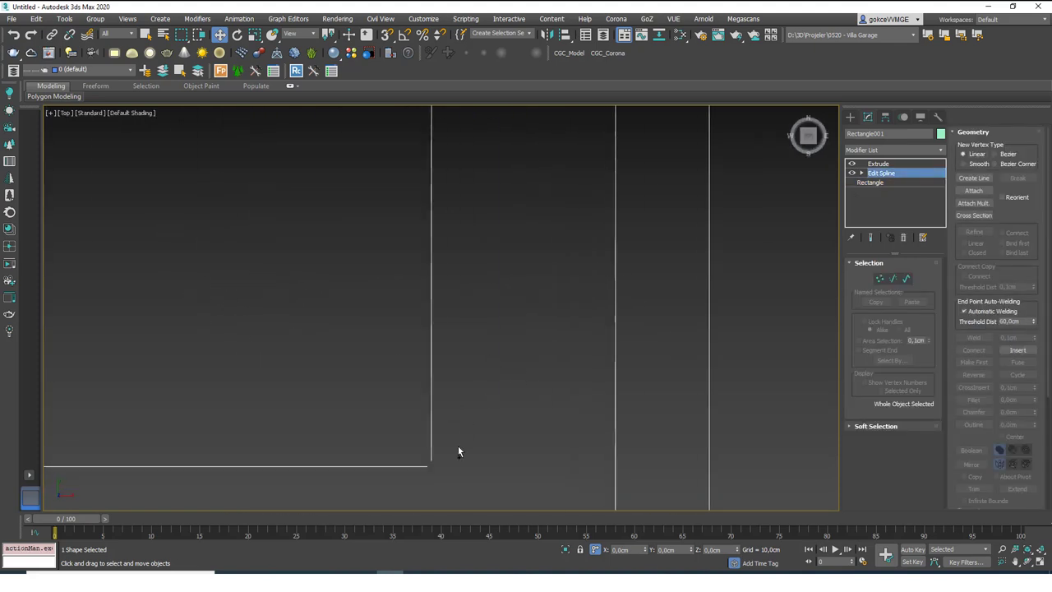
scroll(419, 470, up, 1)
middle_drag(418, 471, 485, 388)
scroll(486, 389, up, 1)
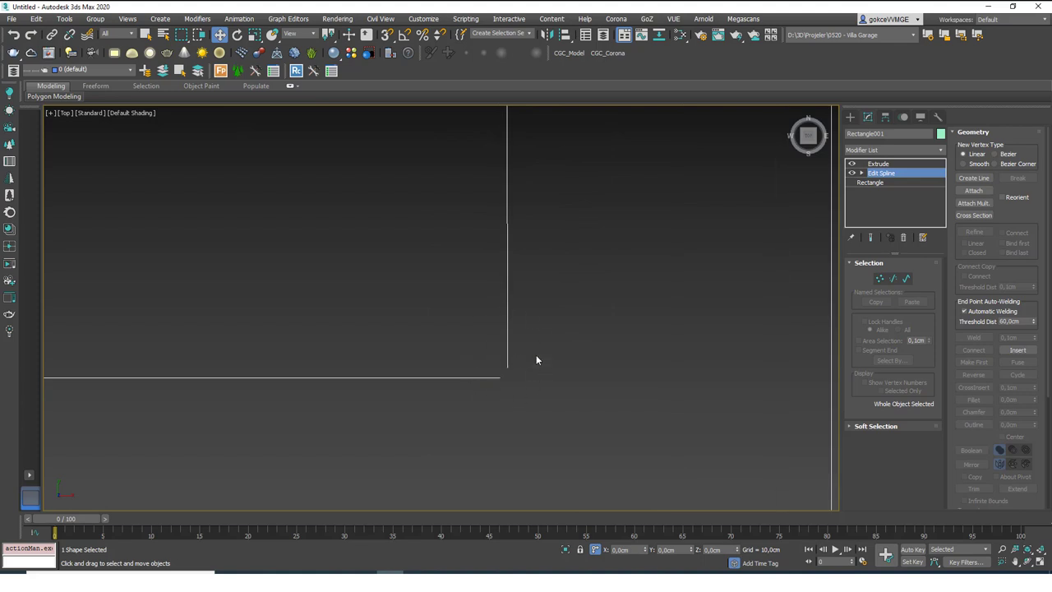
Step: Move the loose end vertex of the right inner line onto the lower inner line's end vertex using vertex snapping
key(1)
click(508, 367)
click(521, 373)
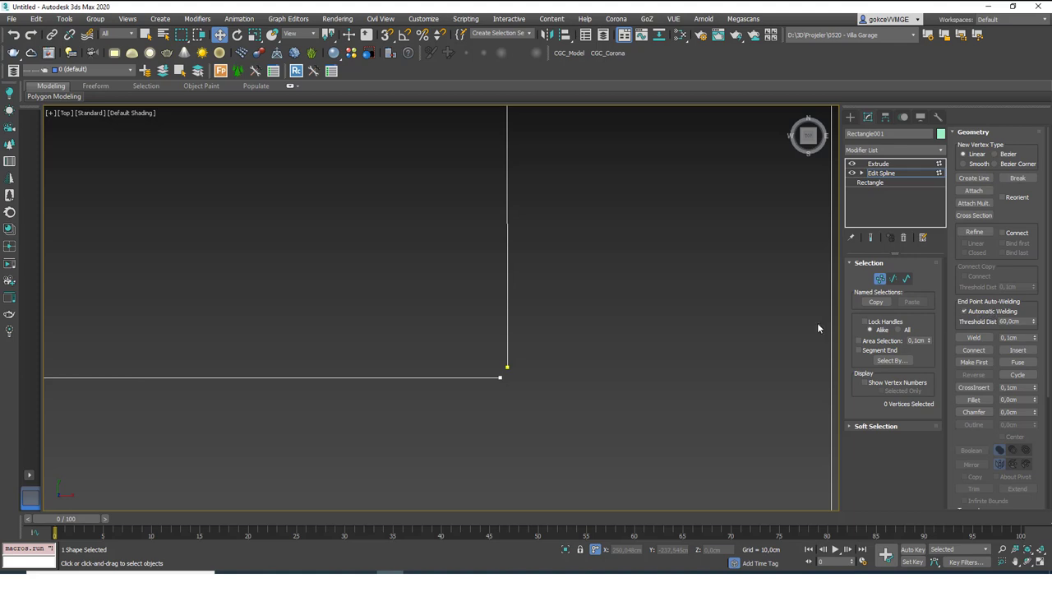
click(506, 368)
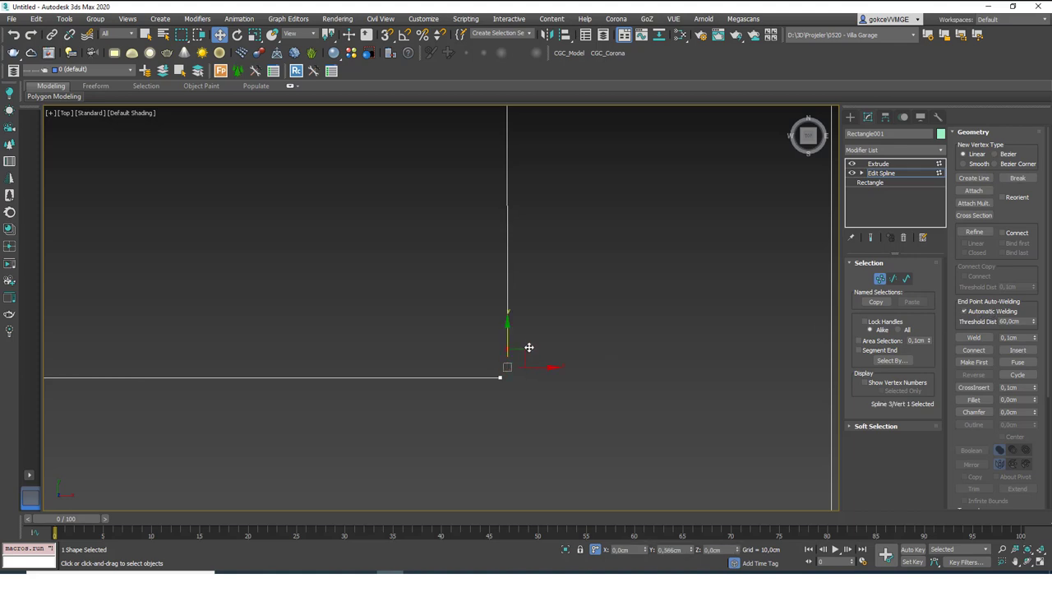
drag(530, 347, 501, 379)
key(ctrl+z)
key(s)
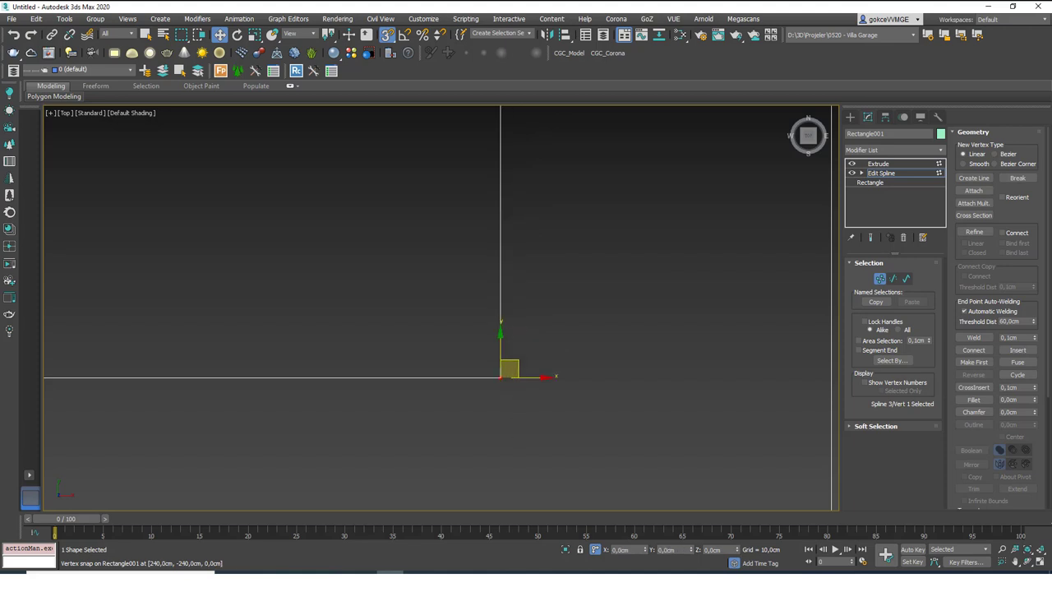
scroll(498, 328, down, 8)
middle_drag(493, 326, 498, 393)
click(910, 173)
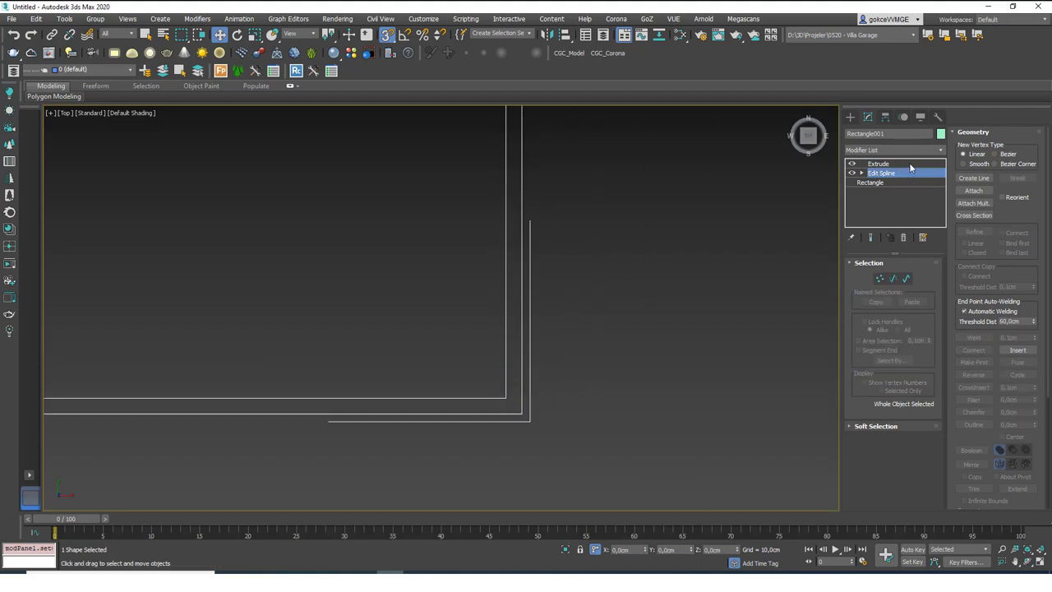
Step: Return to the Extrude level and inspect the extruded walls and partition from an angled 3D view
click(909, 163)
scroll(423, 356, down, 2)
scroll(423, 355, down, 5)
alt+middle_drag(423, 355, 464, 272)
scroll(415, 285, up, 3)
scroll(465, 271, up, 3)
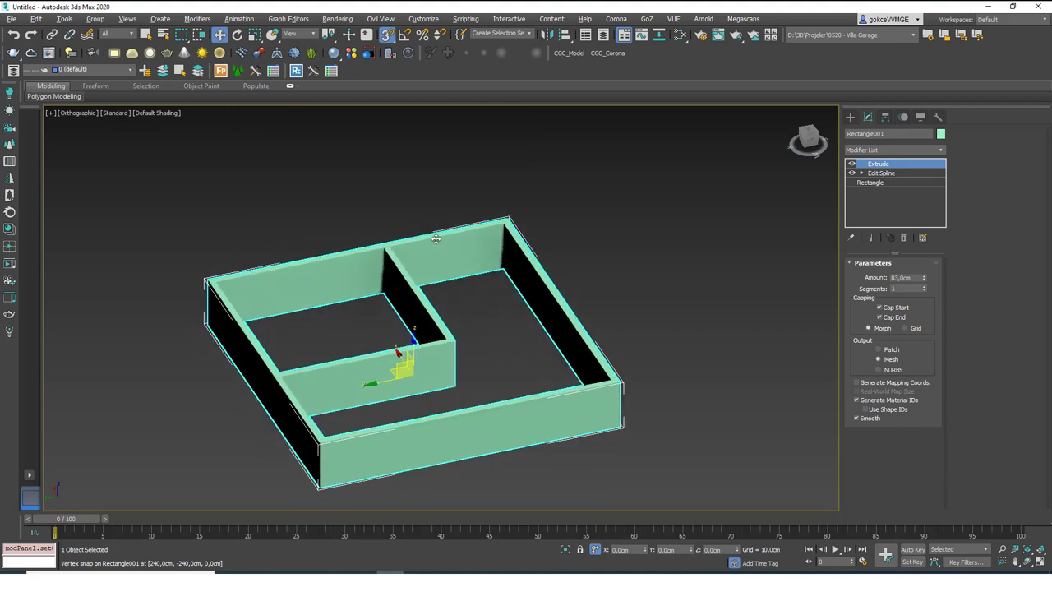